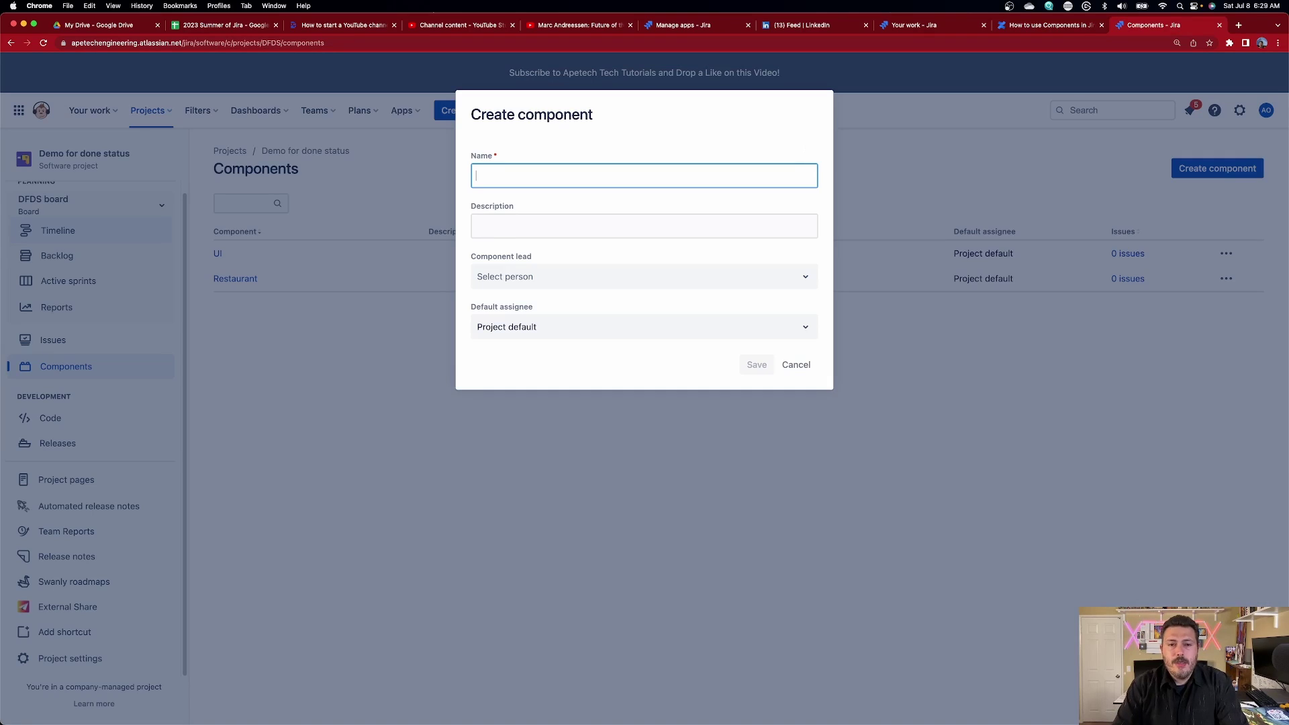
text(Payment Processing)
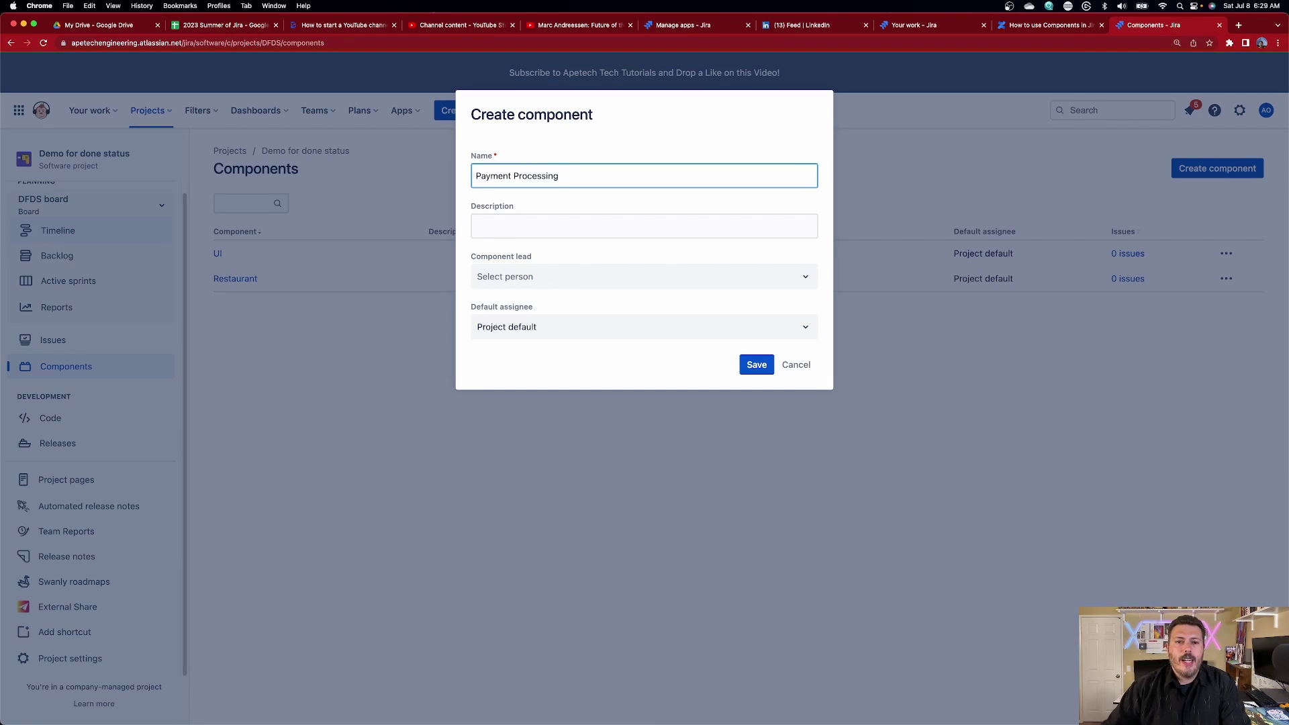
click(606, 235)
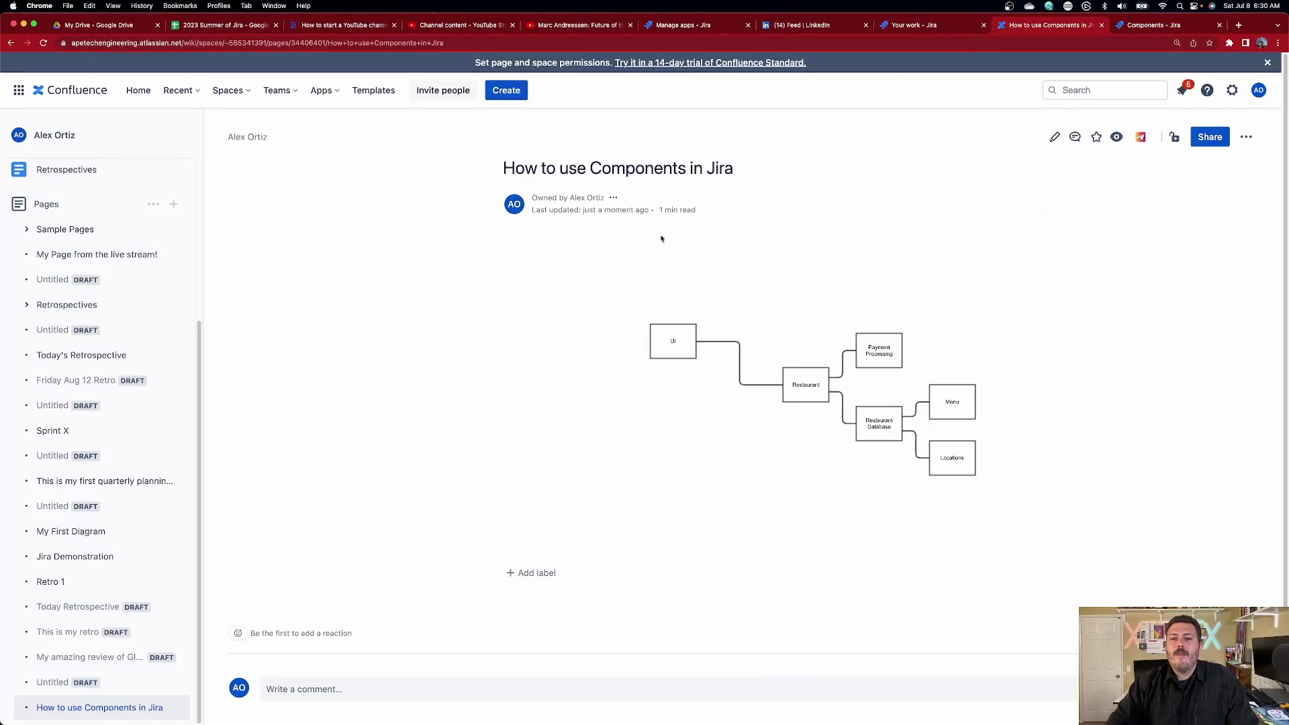
mouse_move(667, 382)
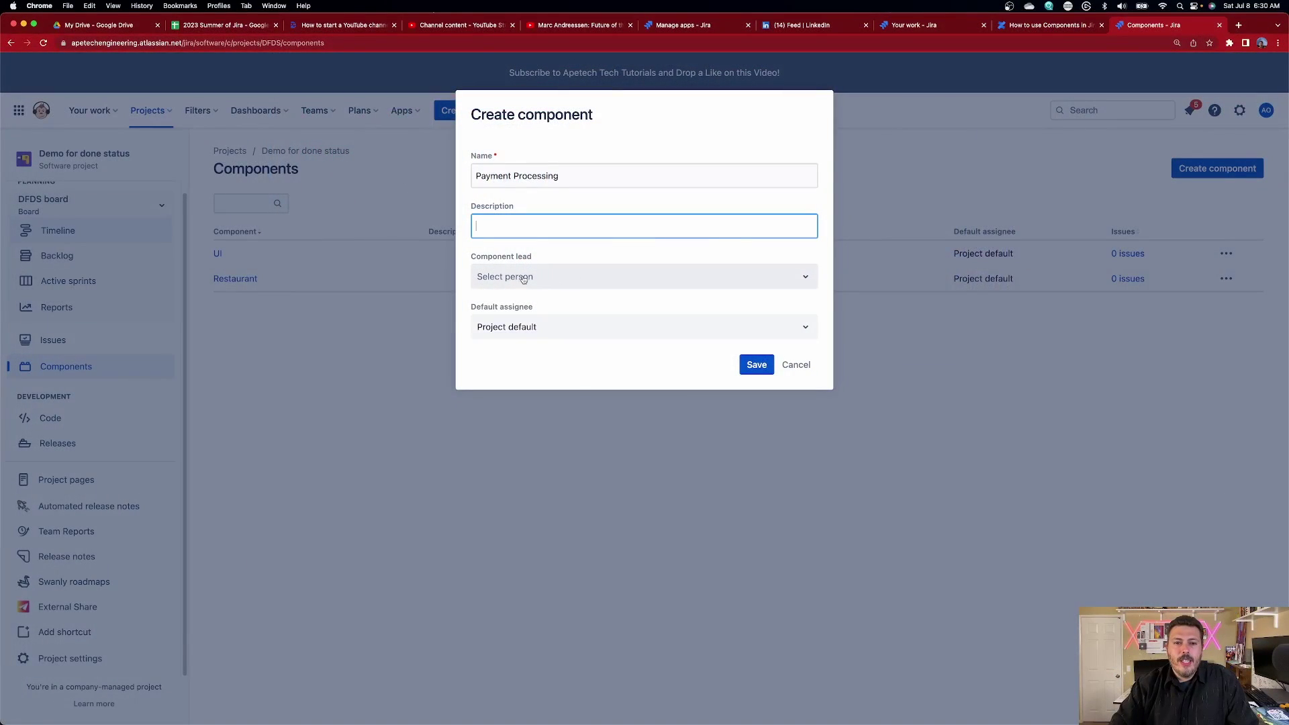
click(552, 278)
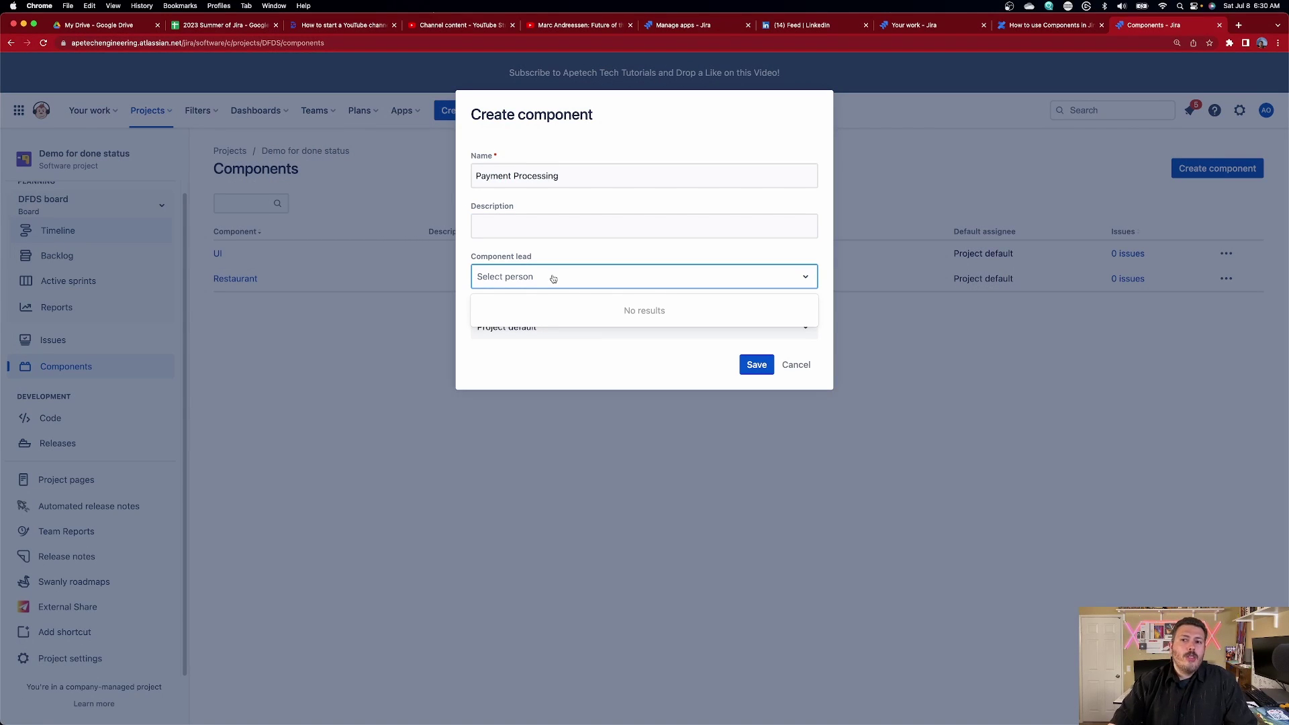
click(567, 252)
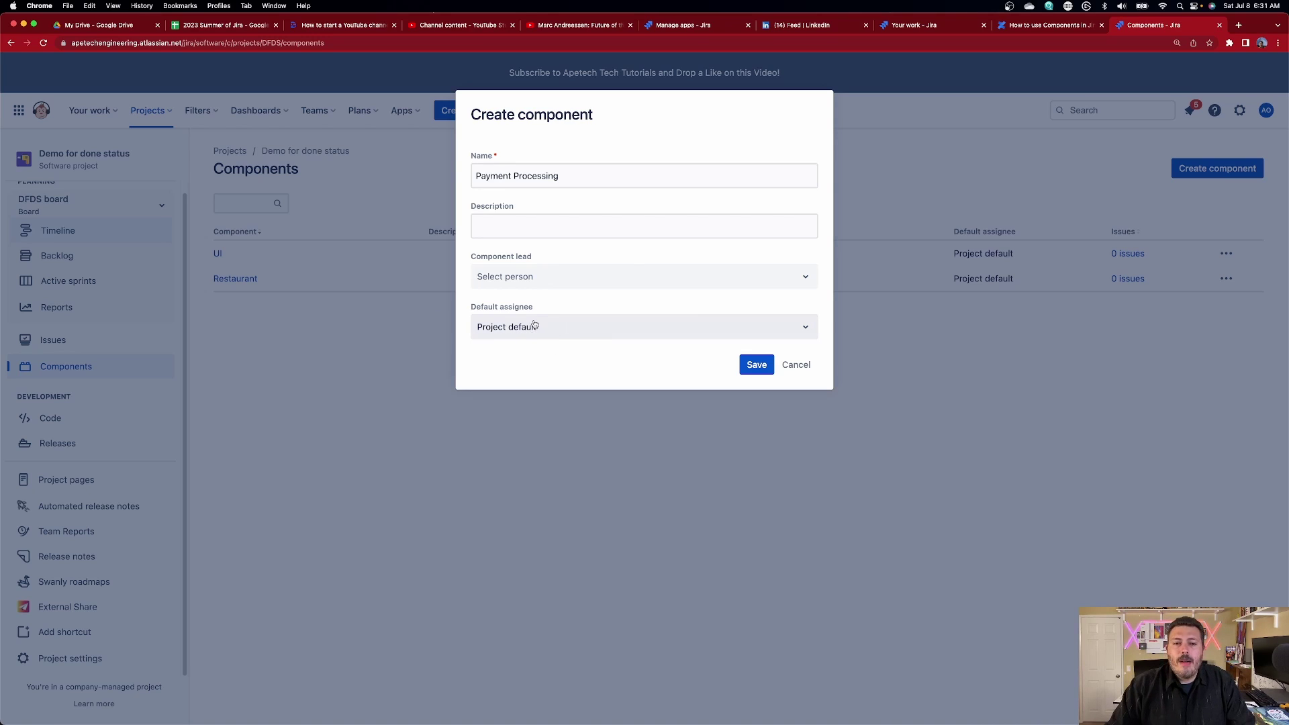
click(564, 332)
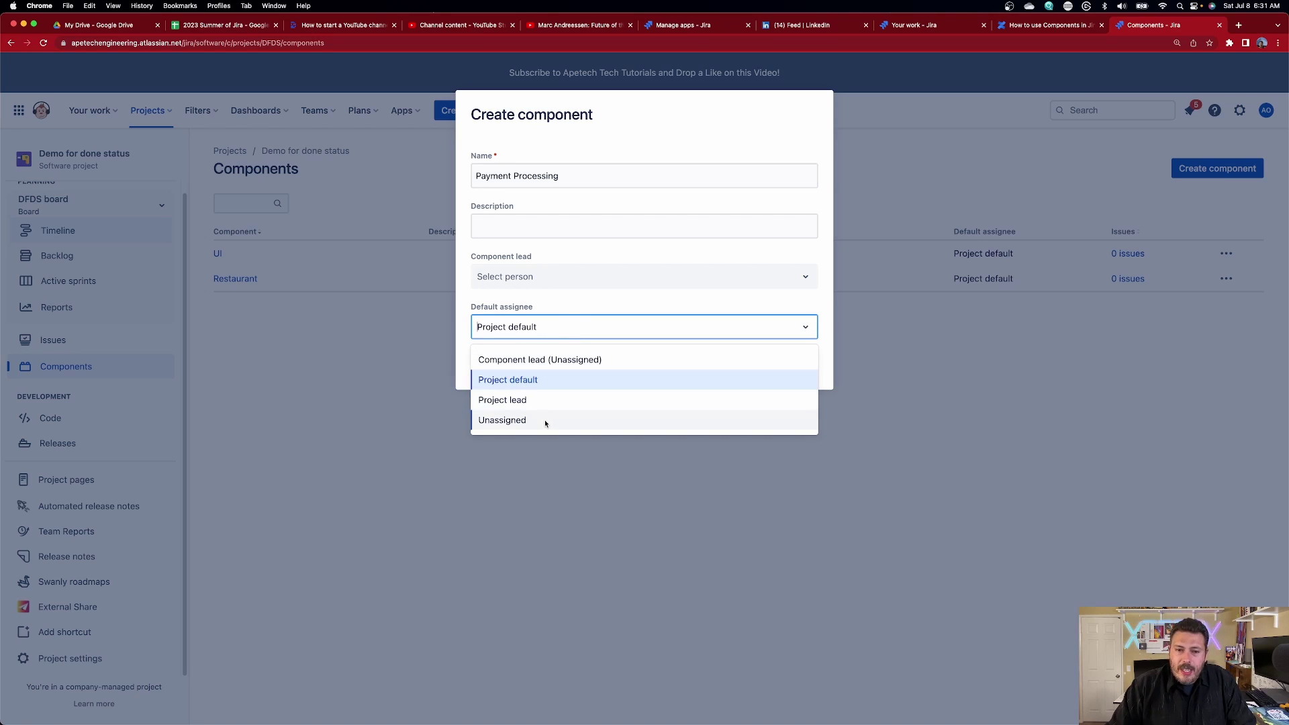
click(531, 380)
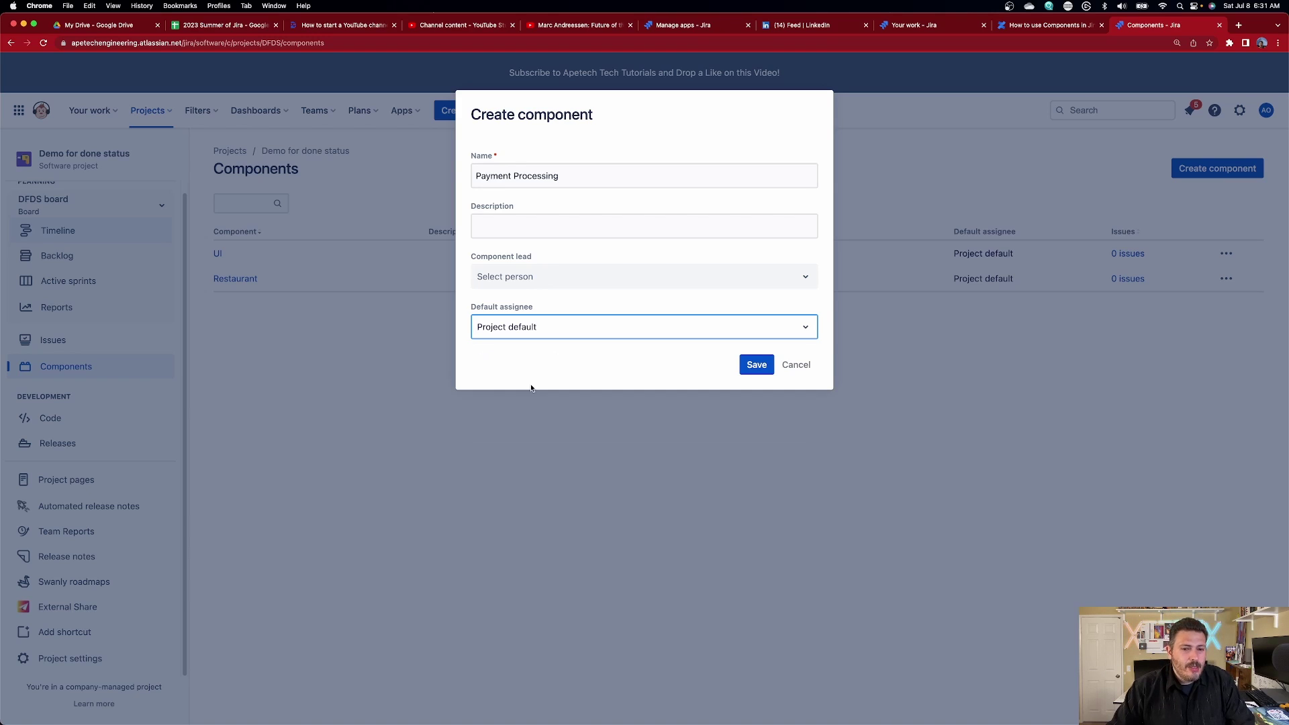
click(795, 364)
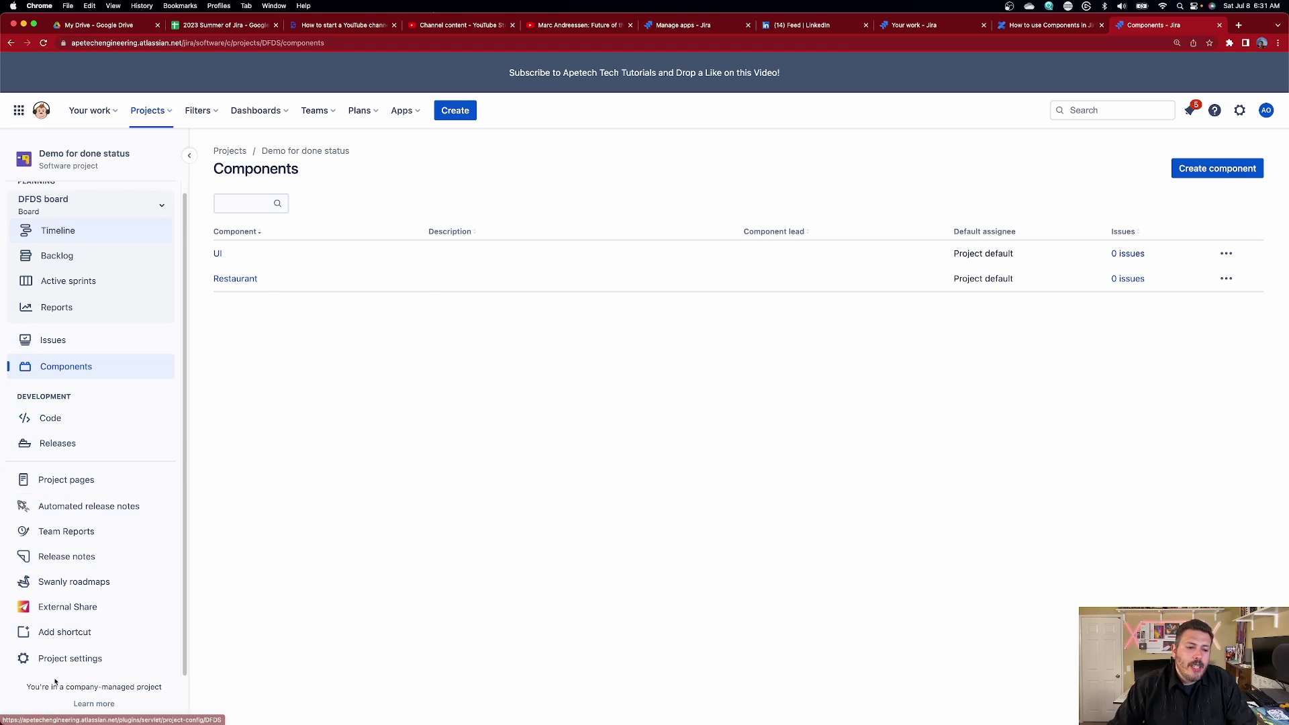
Open the project's settings and examine the project lead and the default assignee options in its details.
click(61, 660)
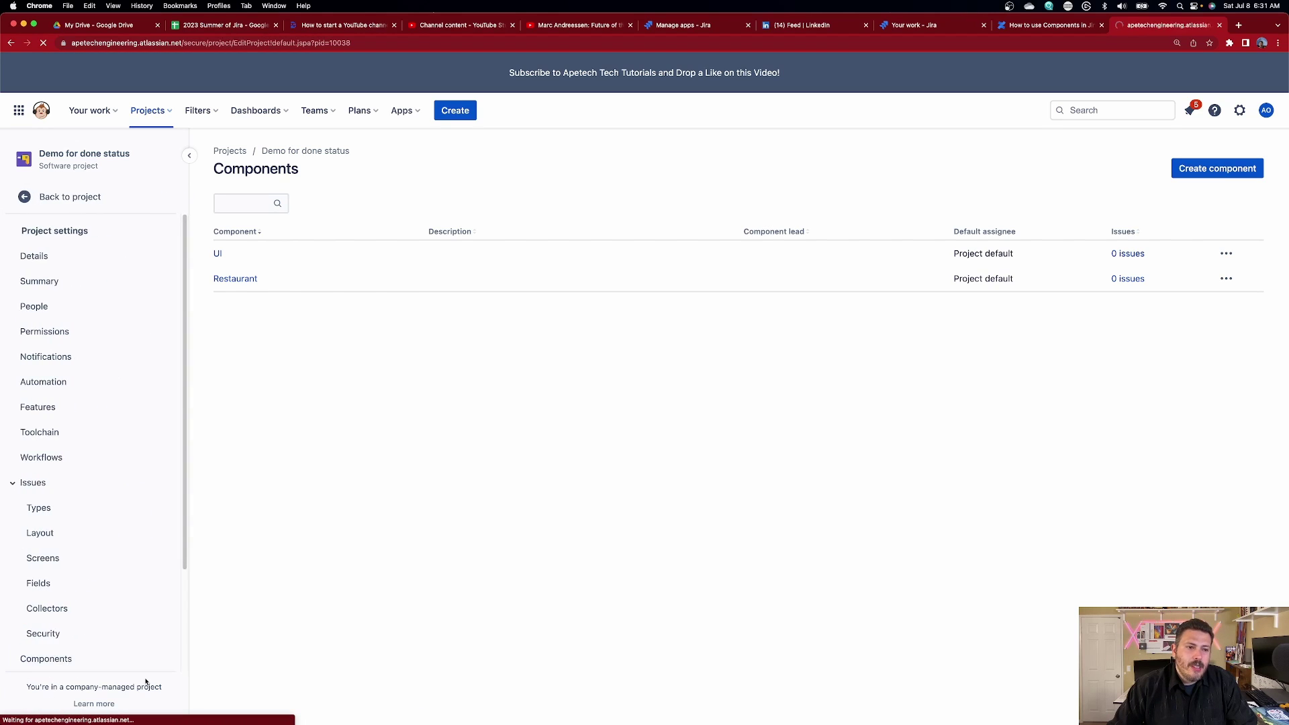
scroll(780, 291, down, 1)
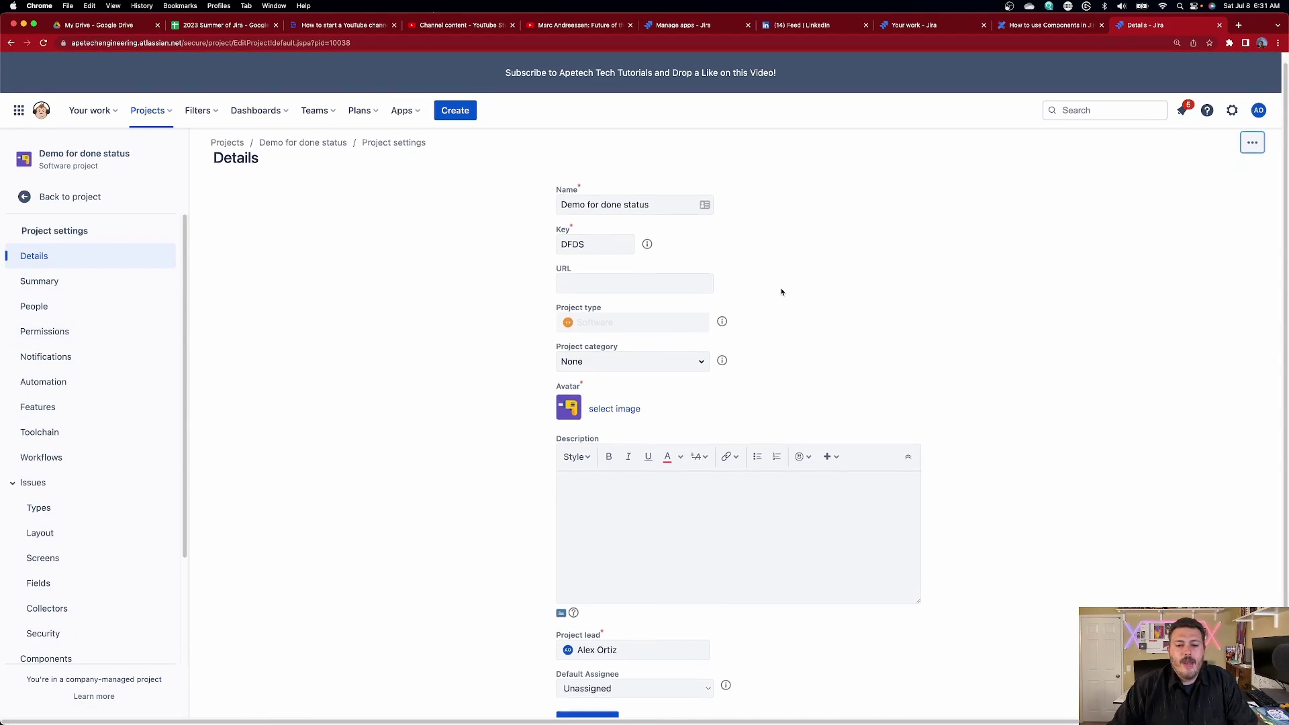
drag(570, 611, 612, 612)
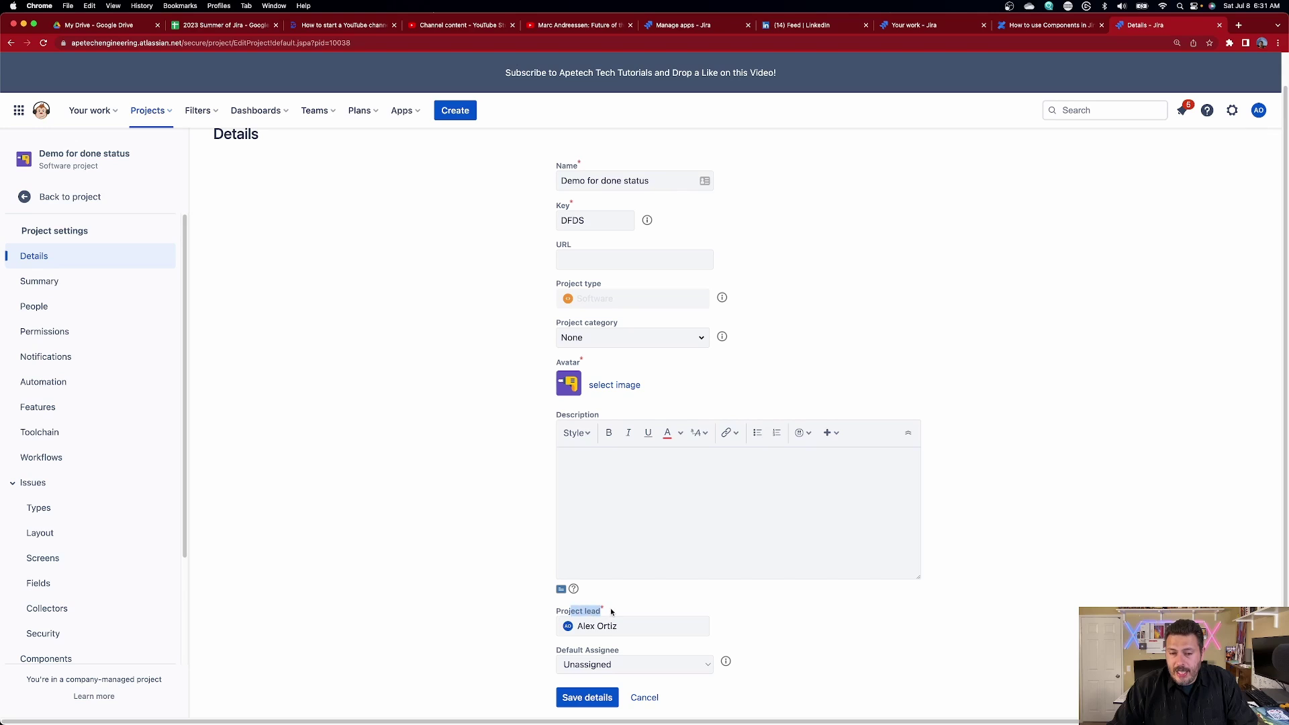
drag(567, 653, 621, 651)
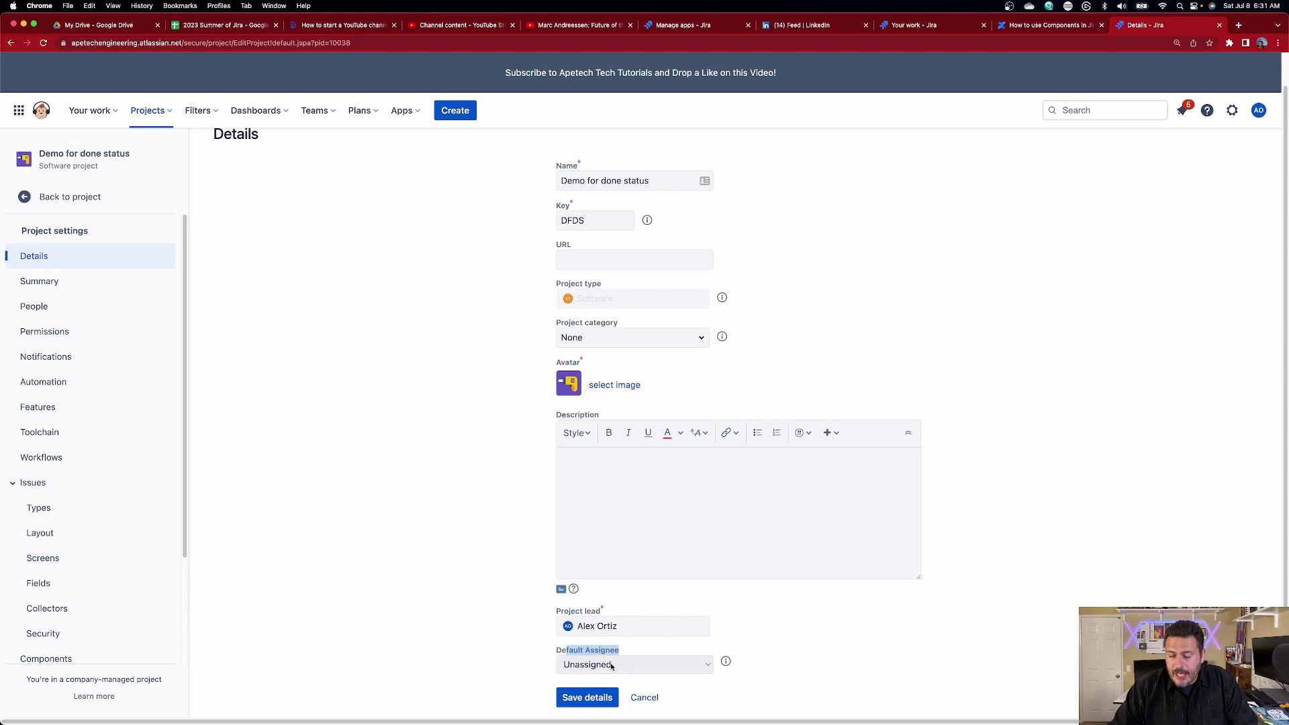
click(609, 665)
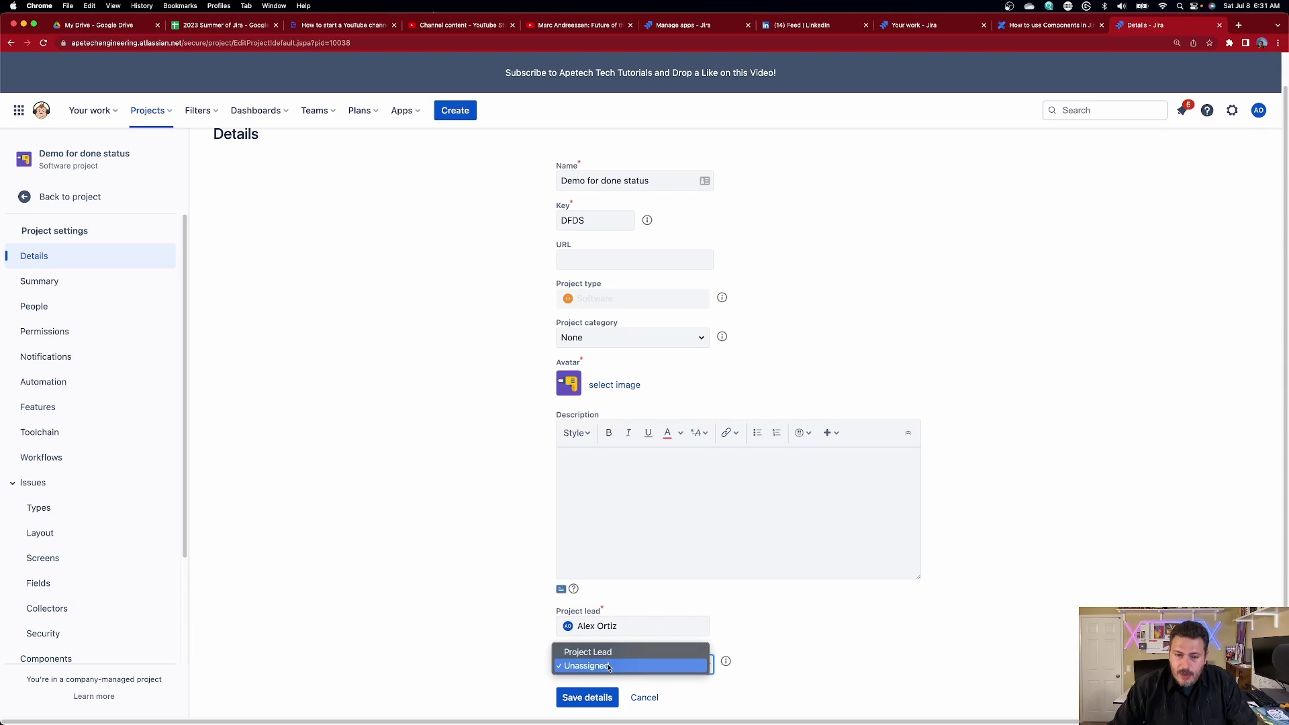
click(502, 664)
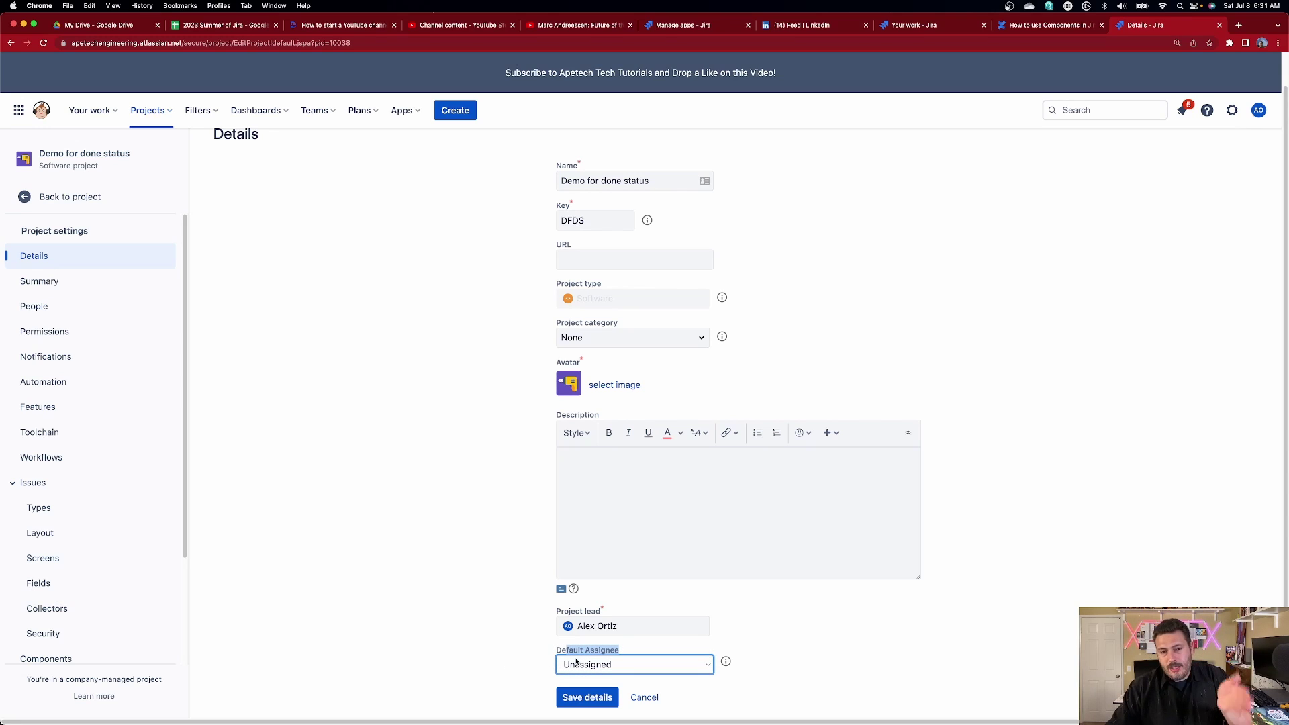
click(774, 678)
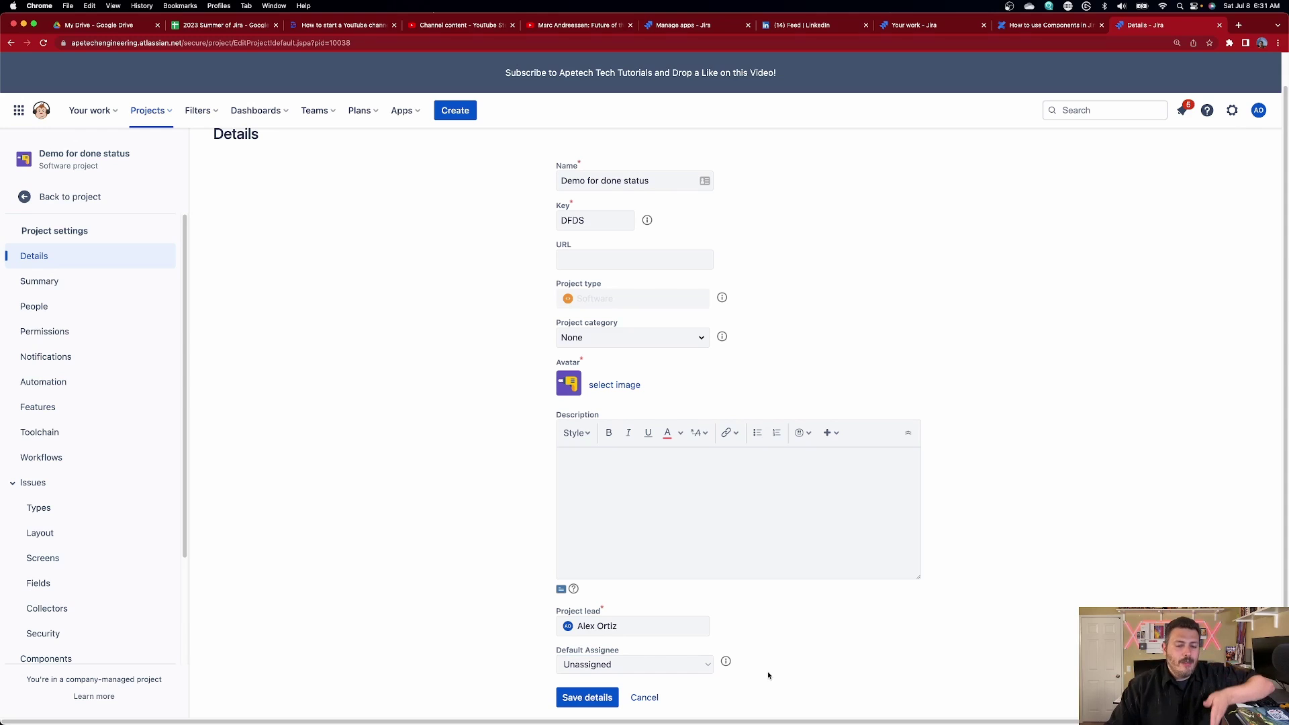
drag(565, 657, 676, 655)
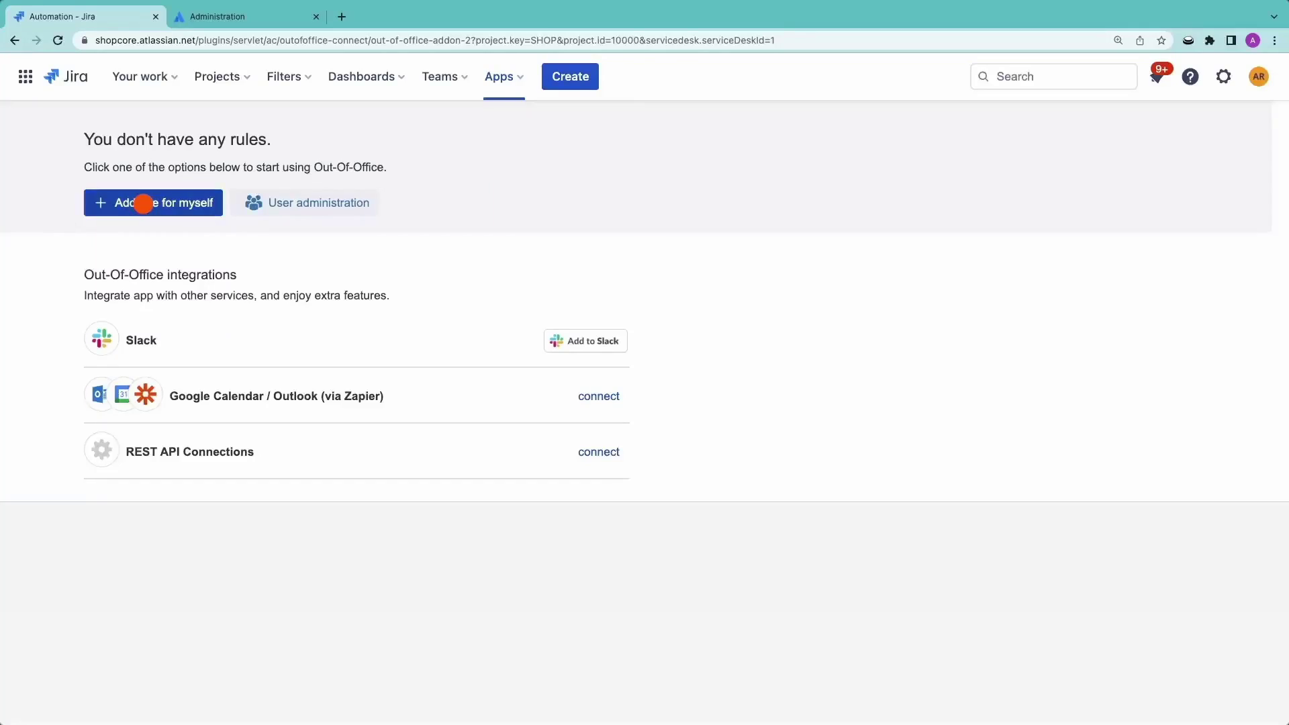
Add an out-of-office rule for yourself, set its end date to 2023-06-16 and choose a coverer.
click(143, 202)
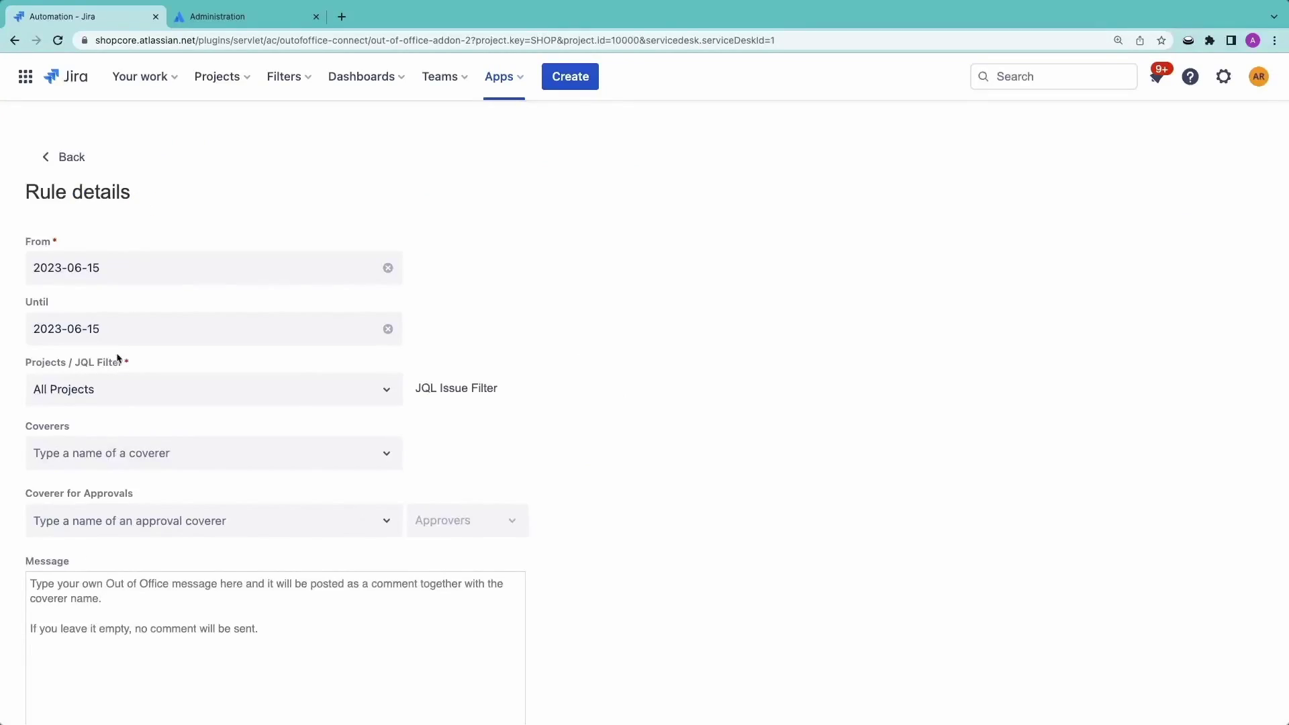
click(124, 334)
click(200, 483)
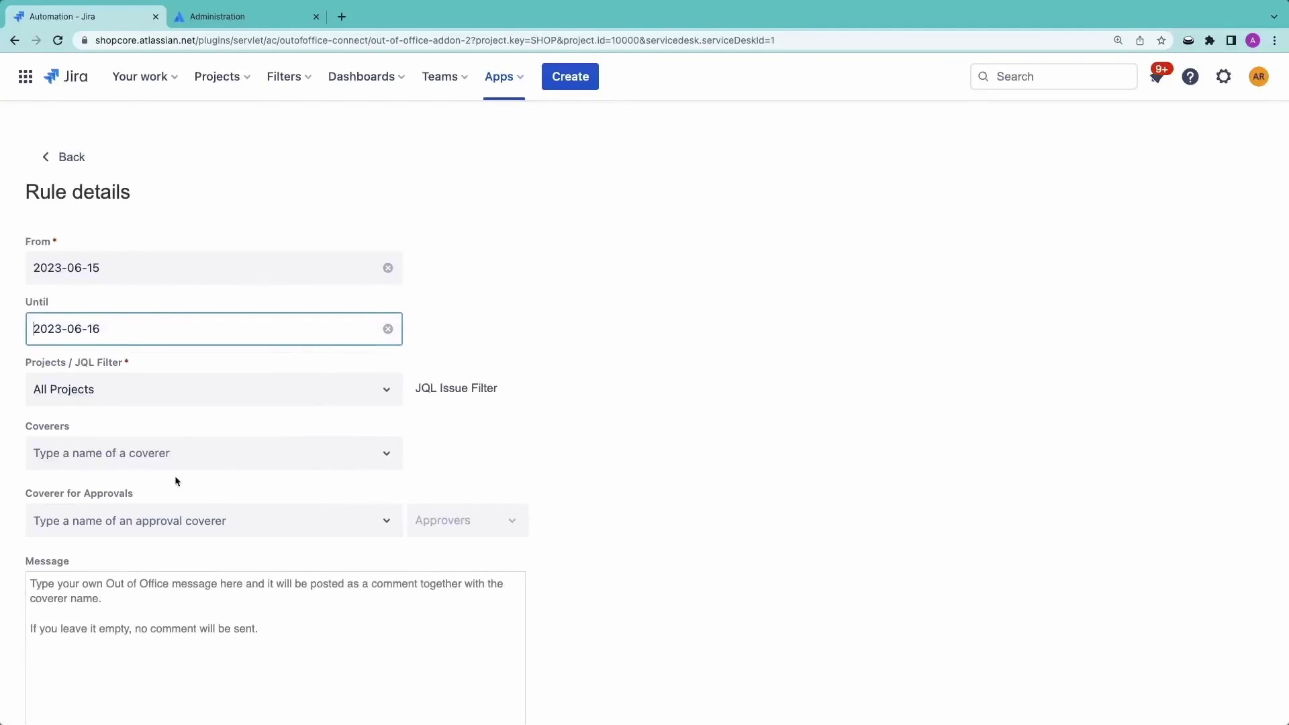
click(156, 454)
click(105, 522)
Enter the out-of-office message "I'm taking the rest of the week off. See you on Monday!" and save the rule.
scroll(176, 578, down, 2)
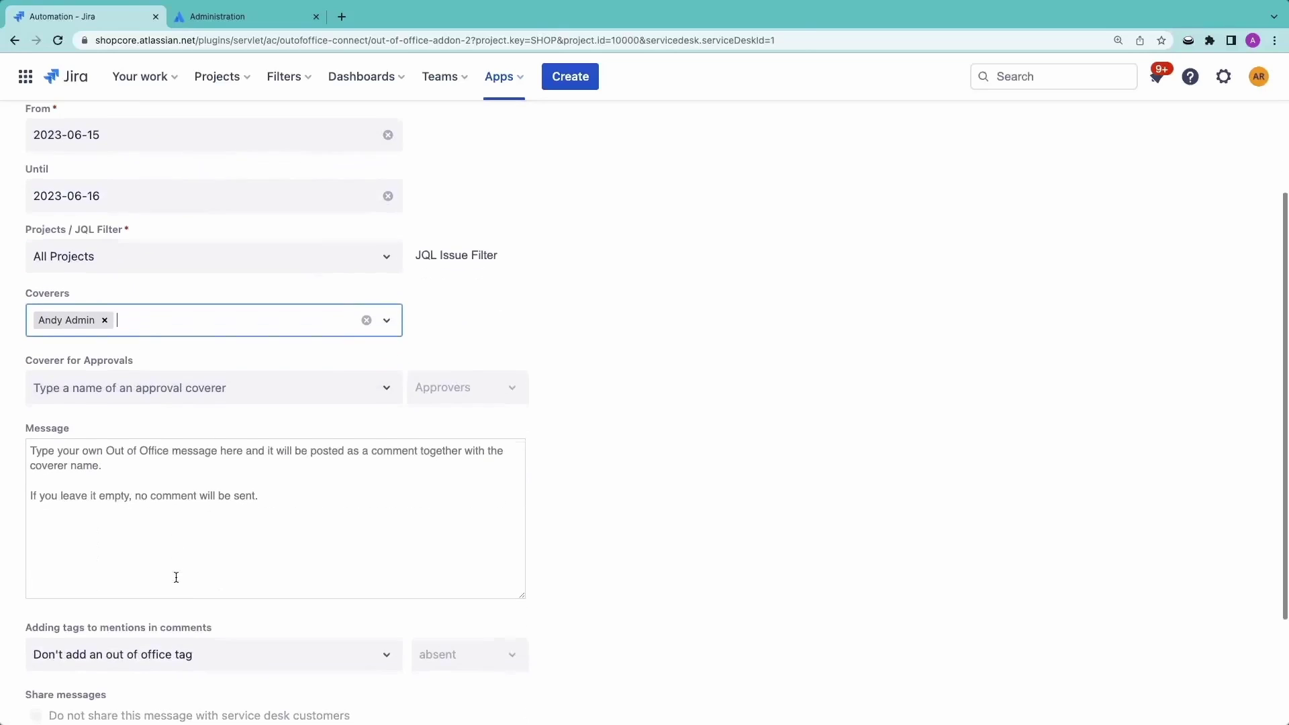
click(179, 504)
text(I'm taking the rest of the week off. See you on Monday!)
scroll(234, 501, down, 3)
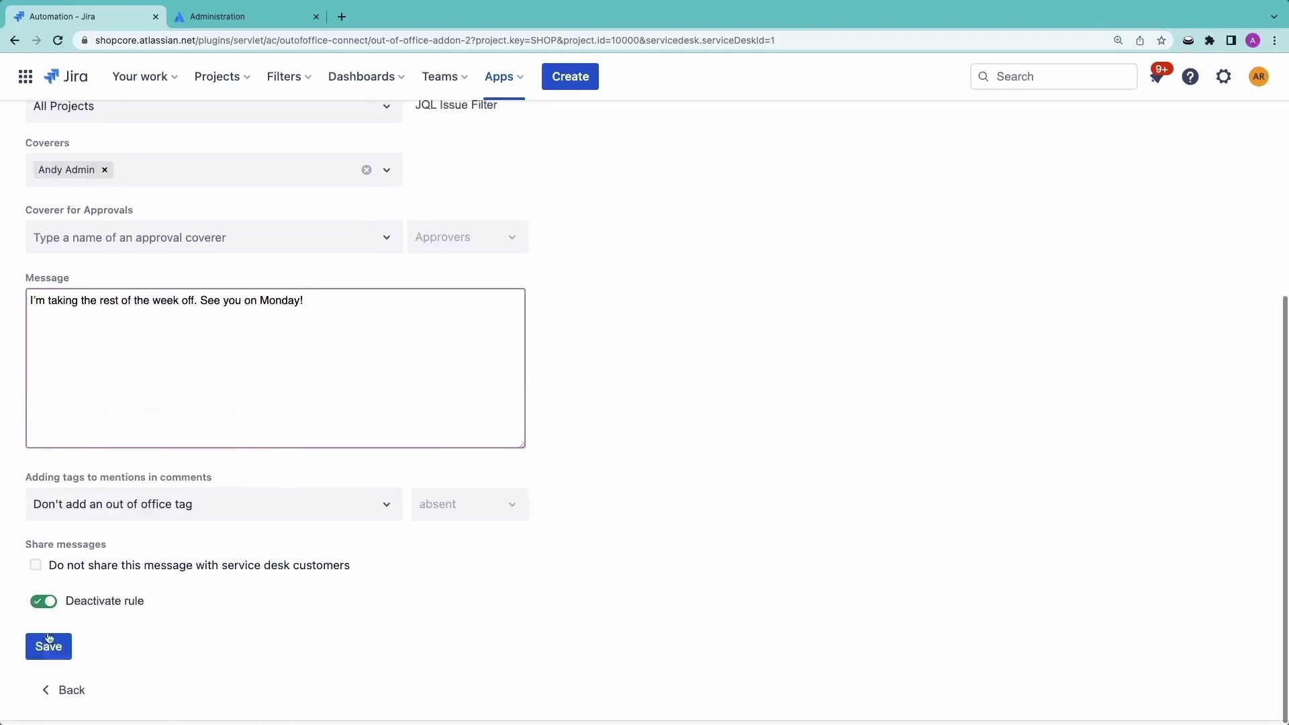
click(44, 646)
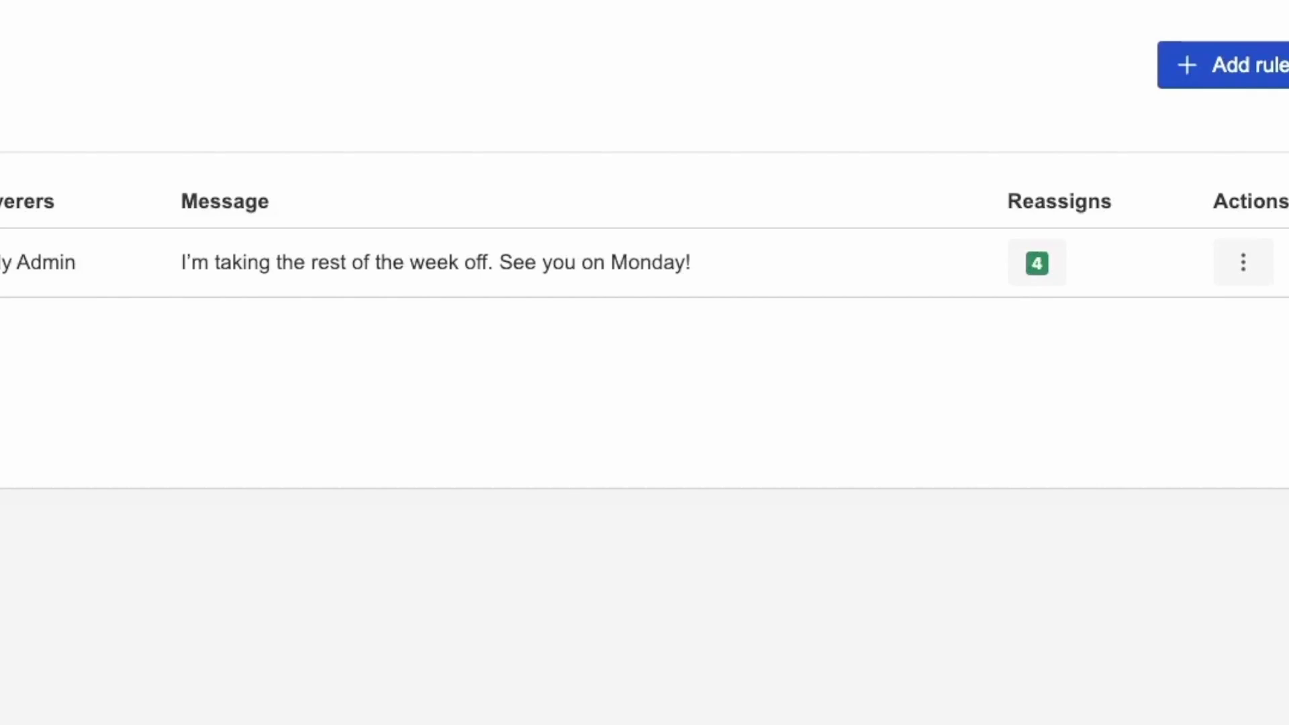
Open the out-of-office rule's reassigned issues and examine the change history of issue AF-49.
click(1038, 263)
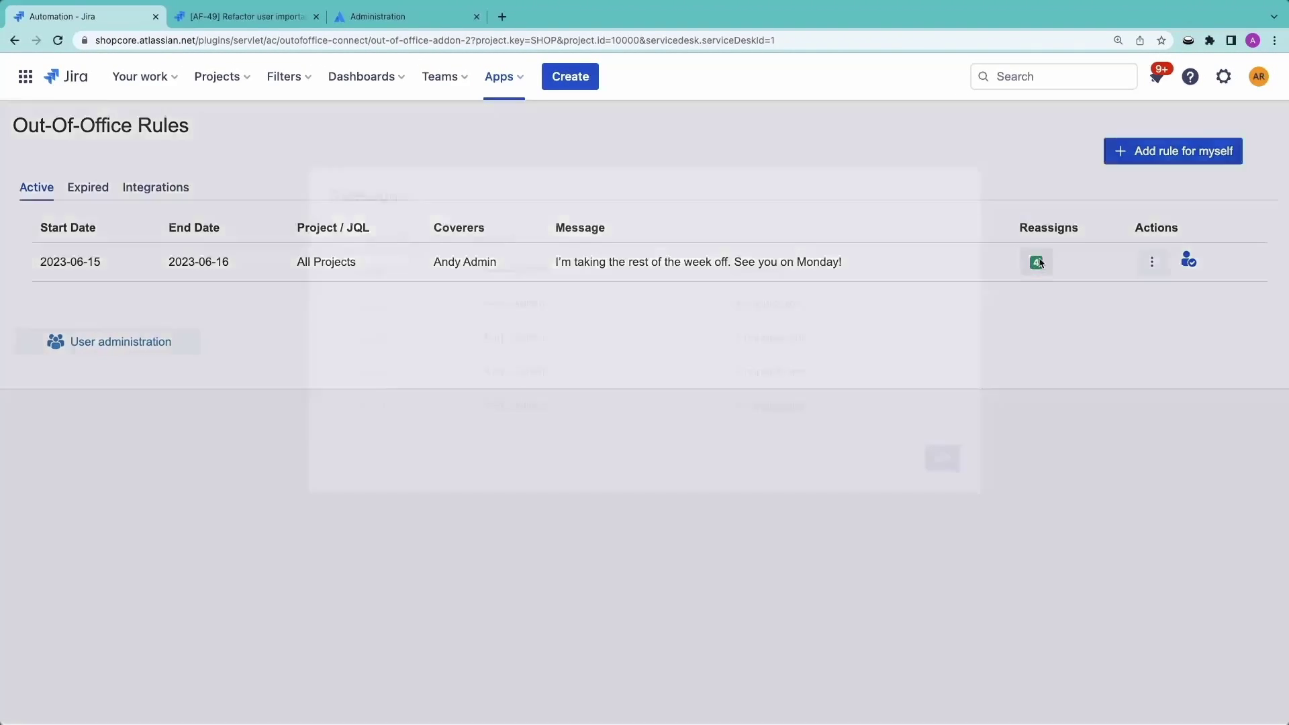
click(365, 284)
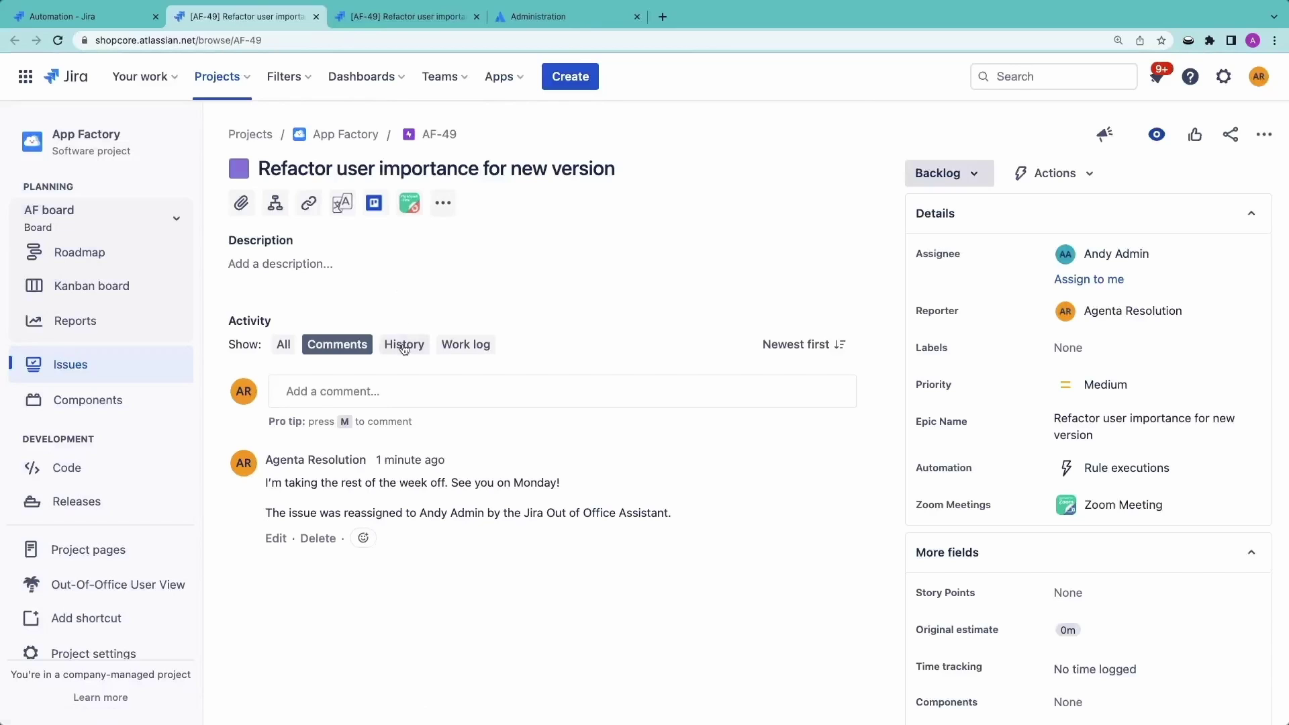
click(405, 345)
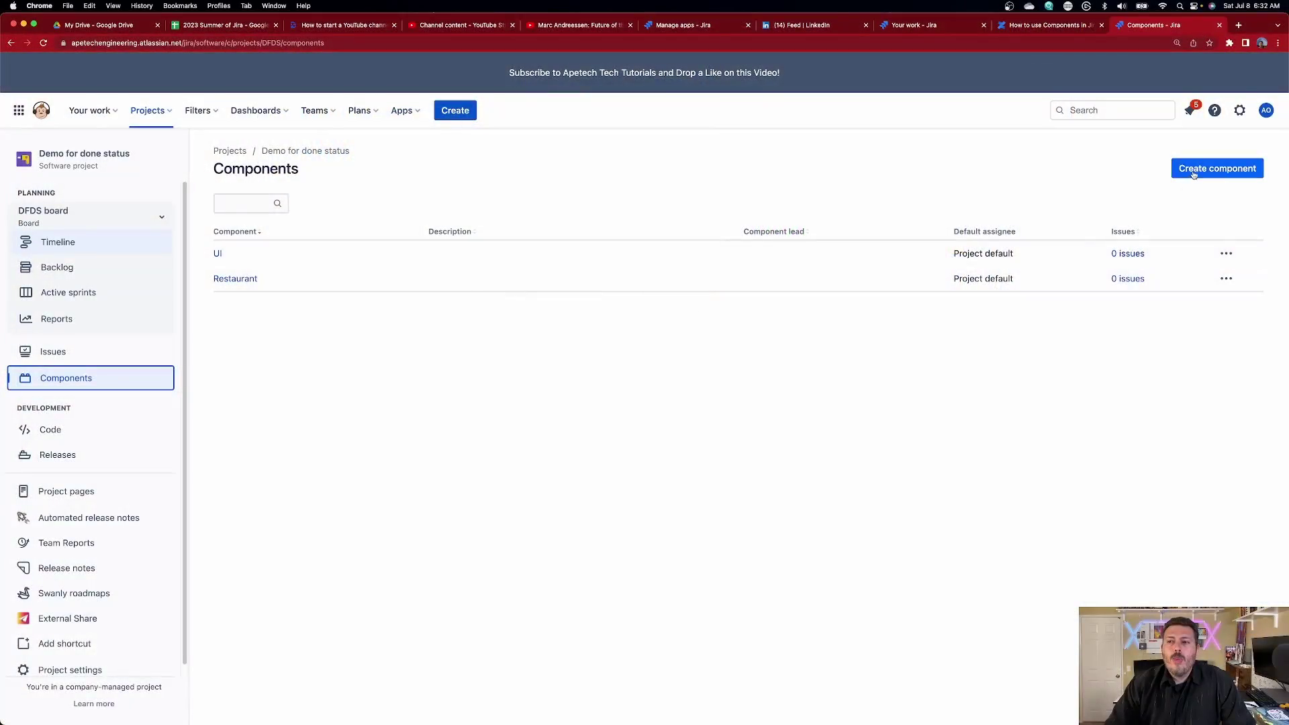
Create a project component named Payment Processing, keeping the project default as its default assignee.
click(1195, 168)
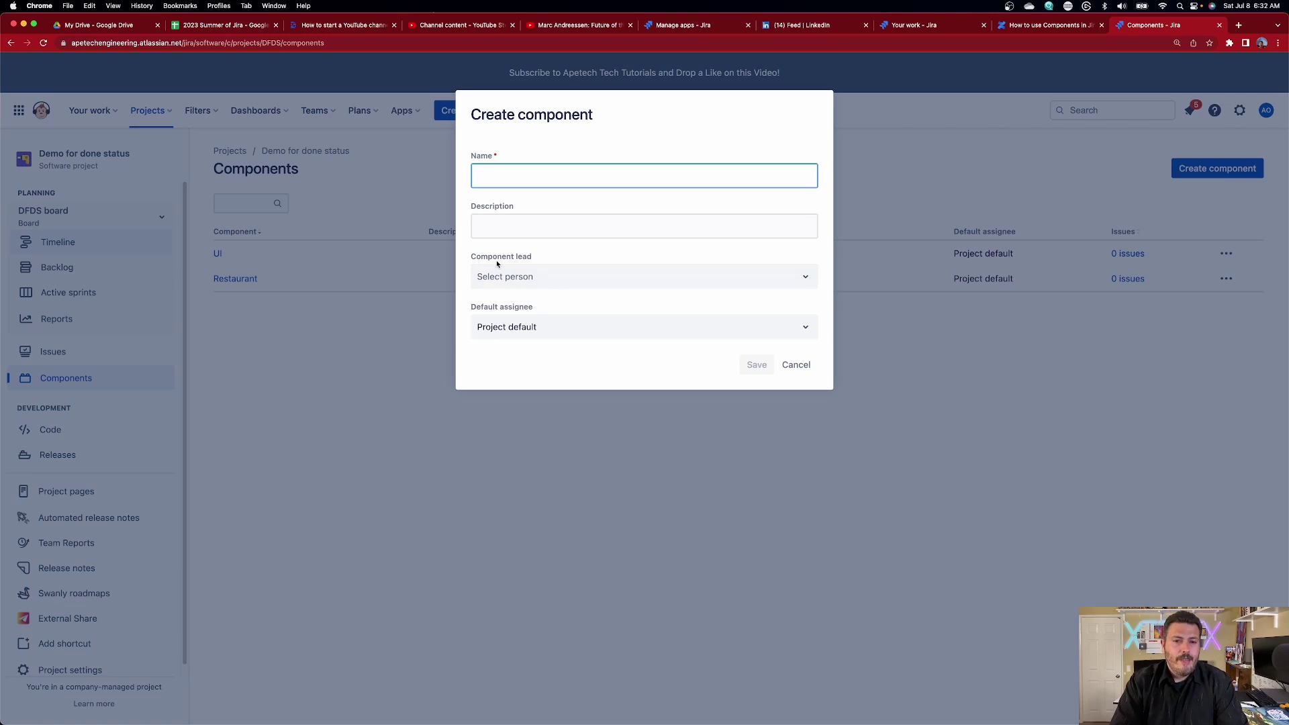
text(Payment Processing)
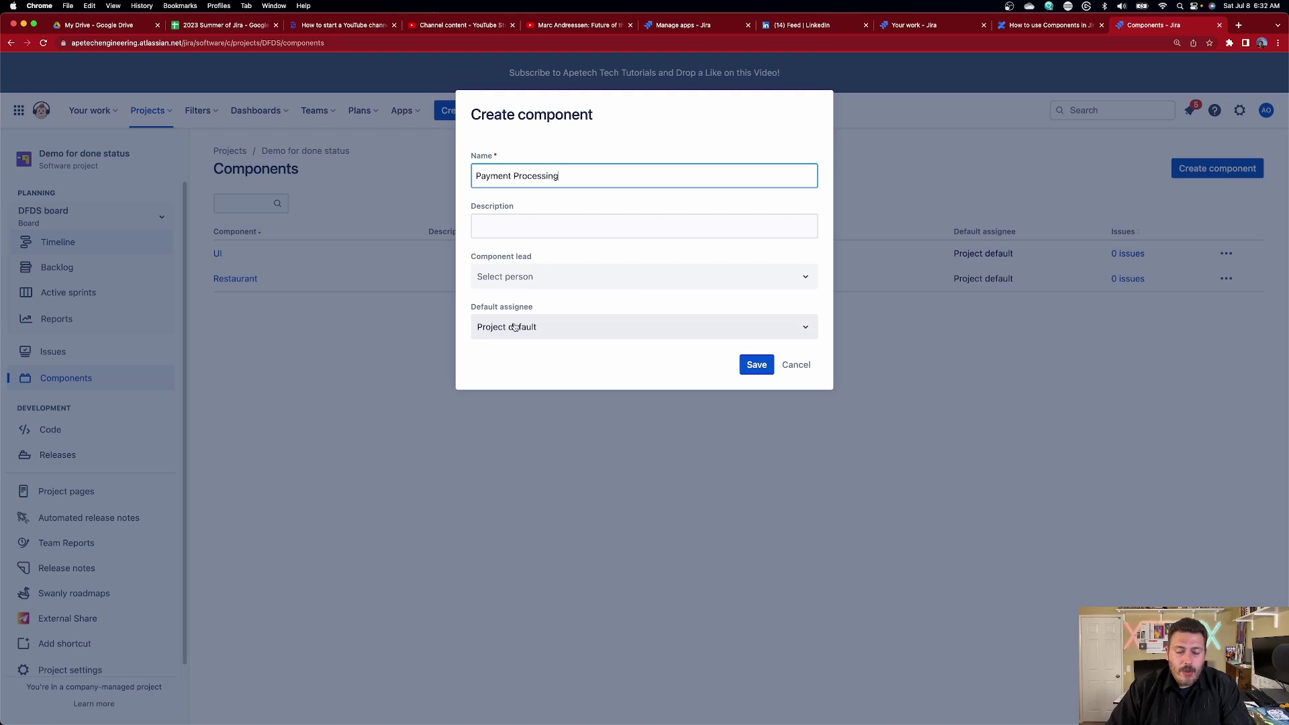
click(757, 364)
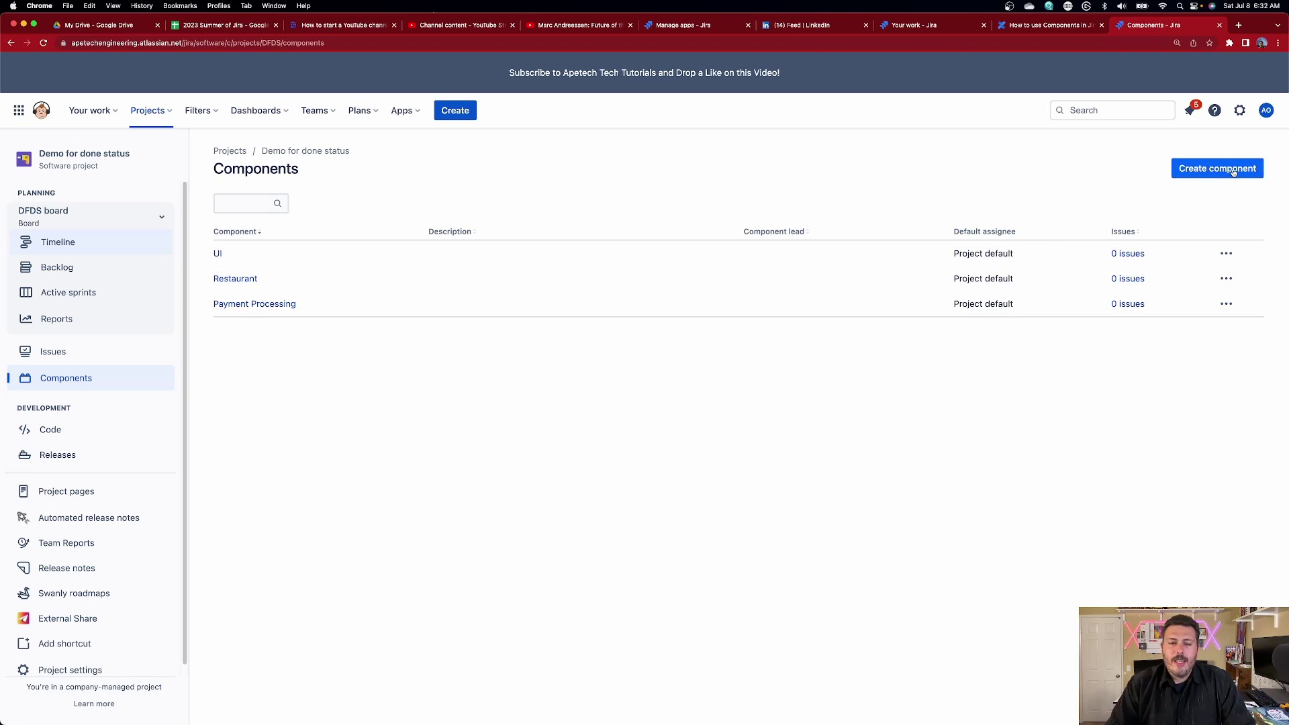
Create a component named Restaurant Database, described as "Contains all the information about a restaurant", with the project owner as component lead.
click(1059, 27)
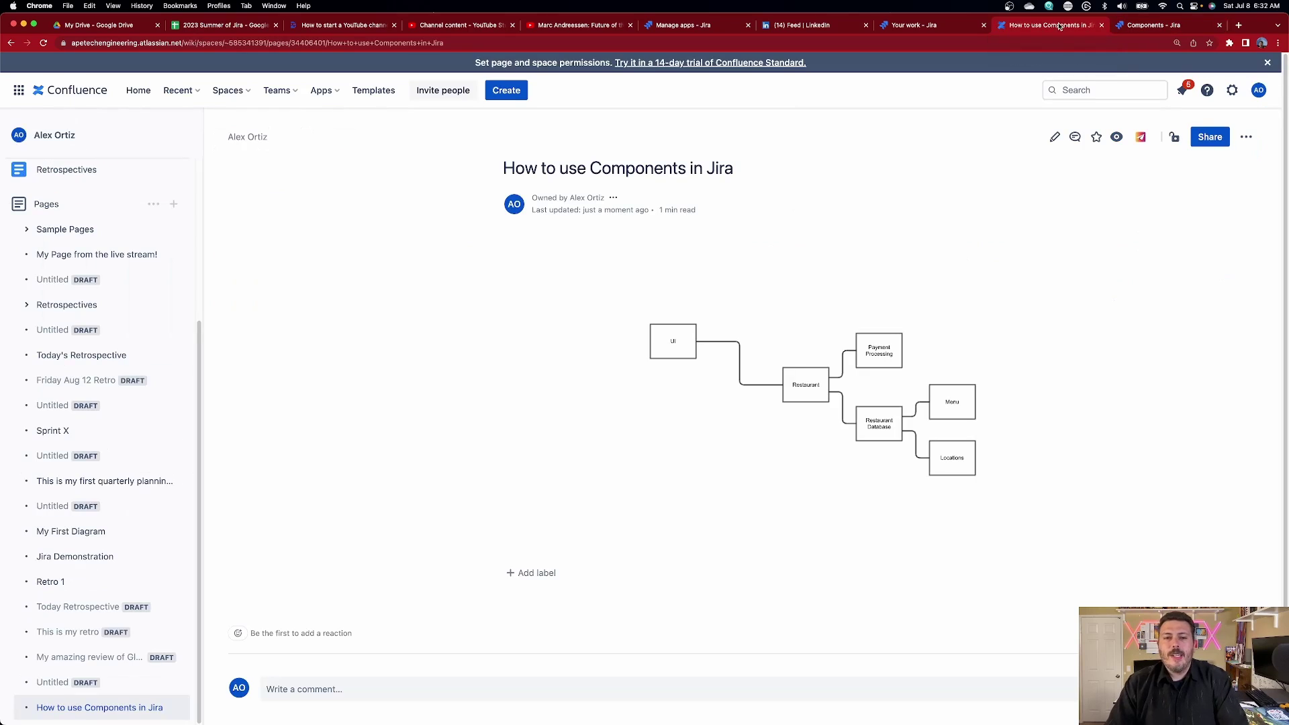
click(1148, 27)
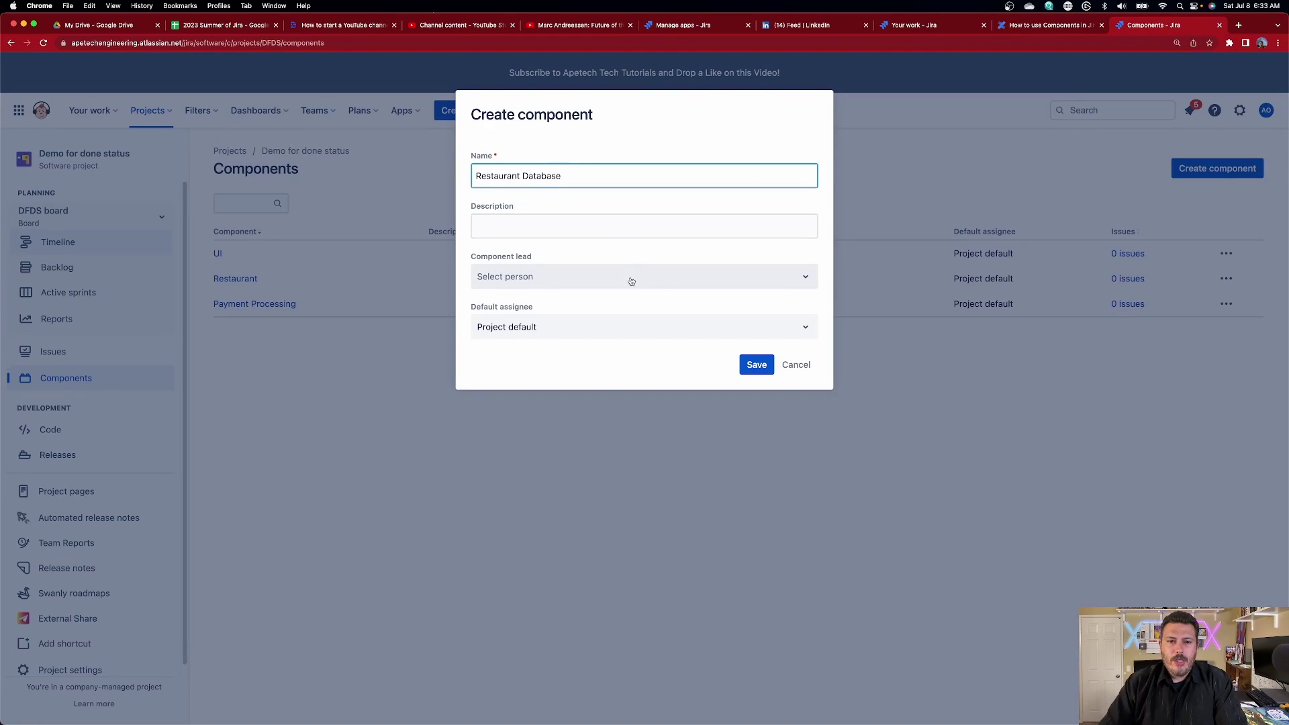
click(615, 232)
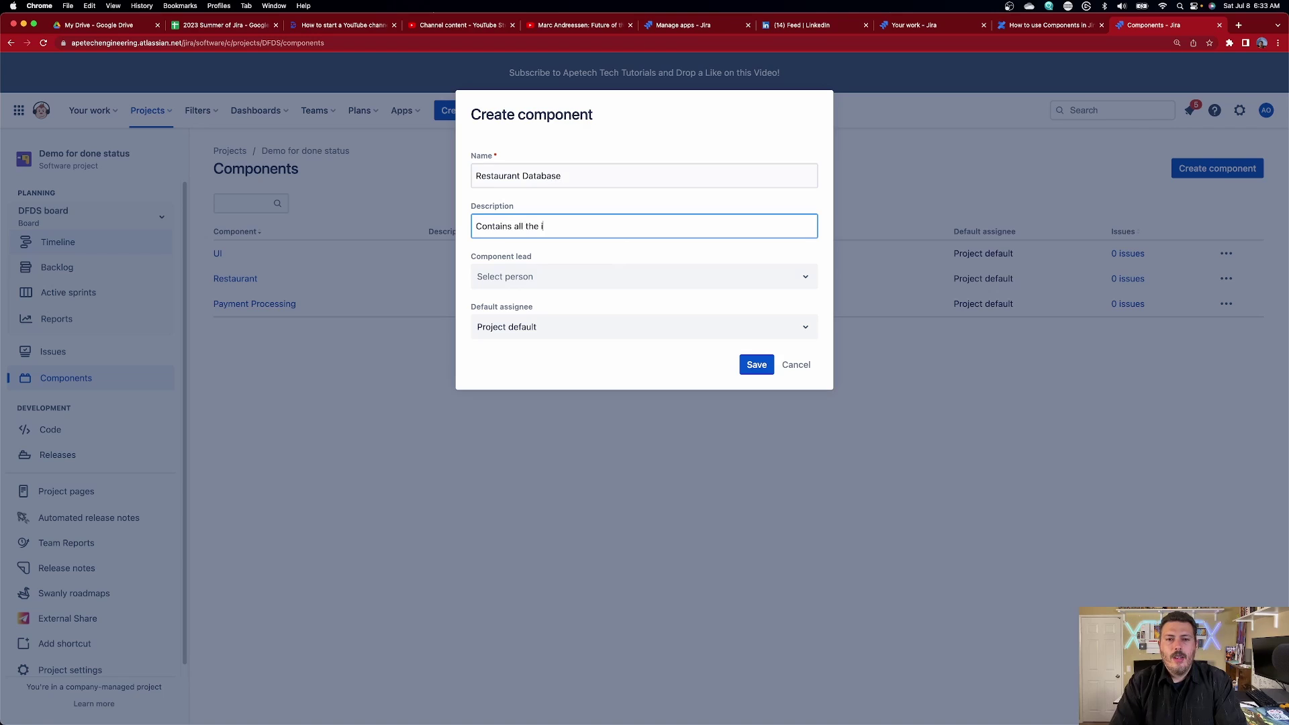
text(Contains all the infomration about a restaurant)
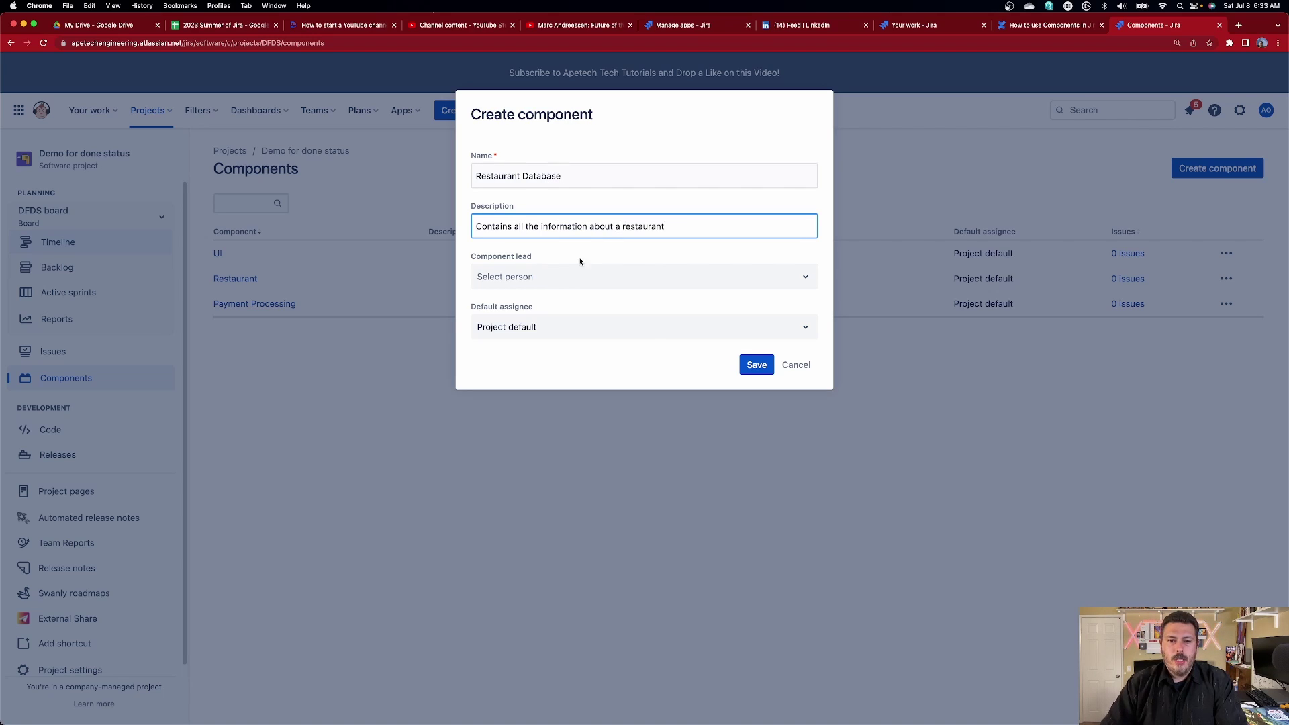
click(562, 281)
text(alex)
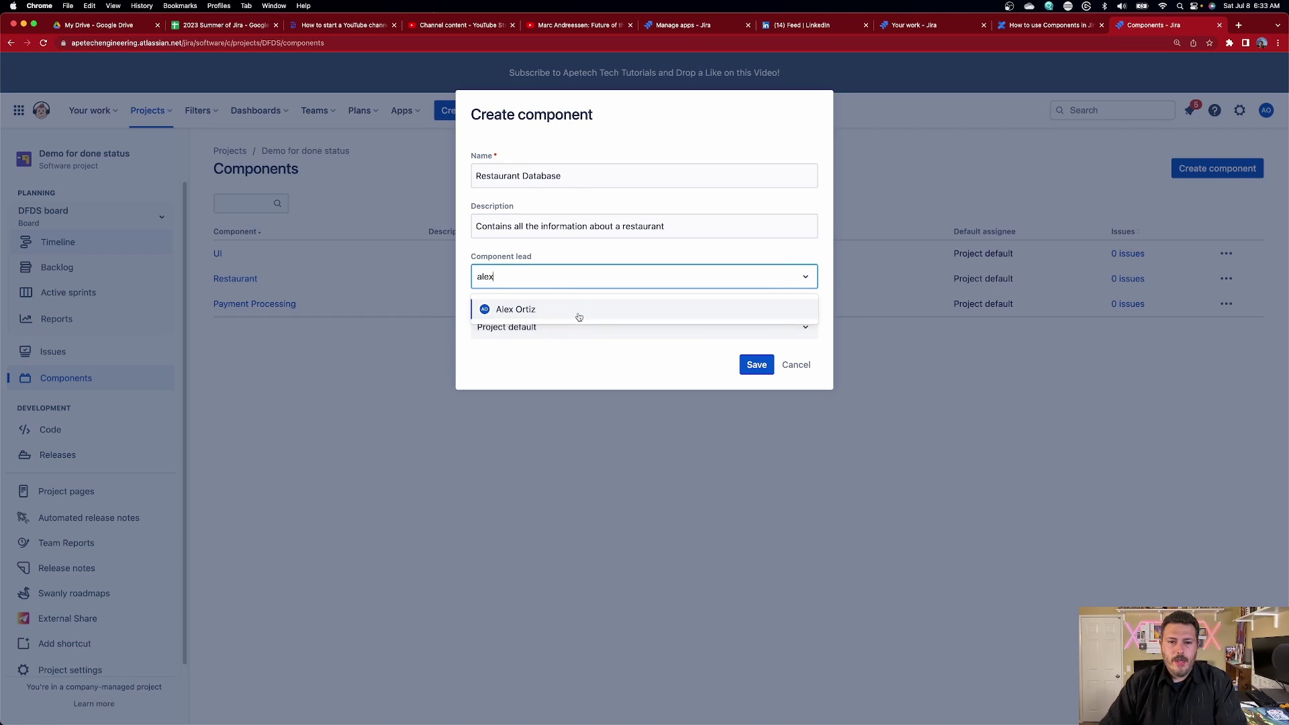
click(576, 311)
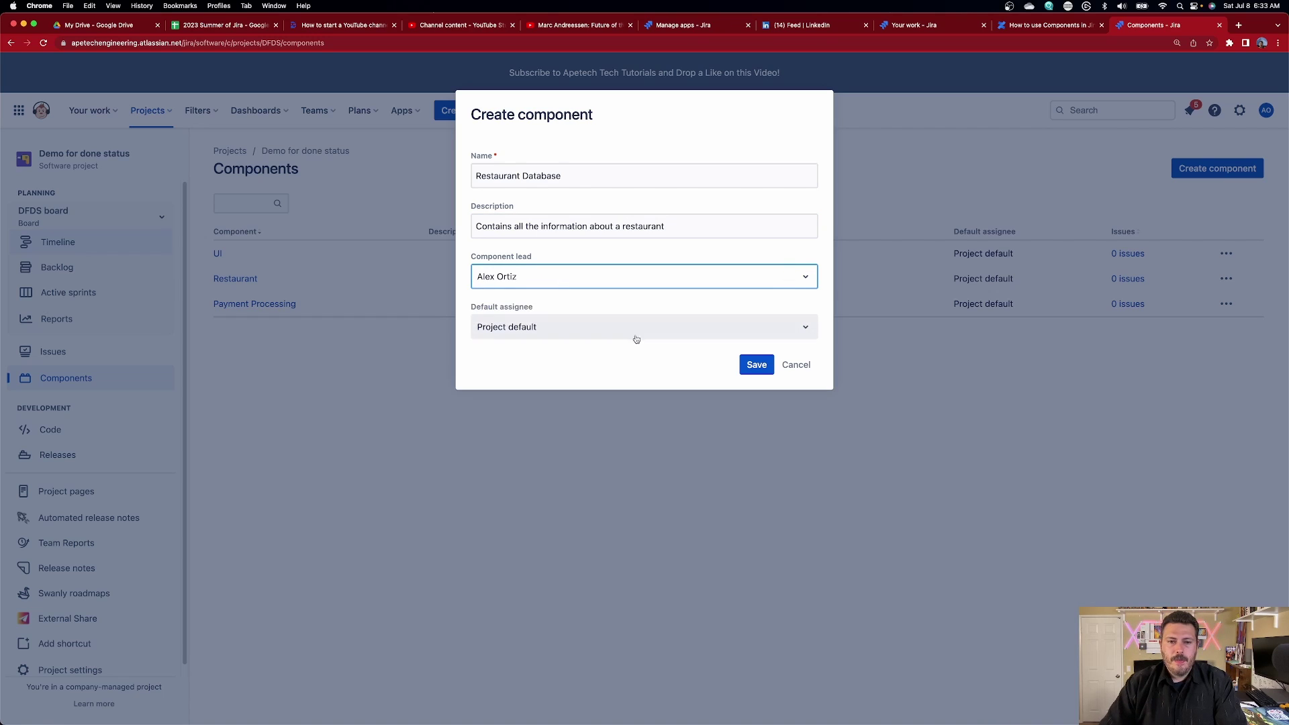
click(764, 365)
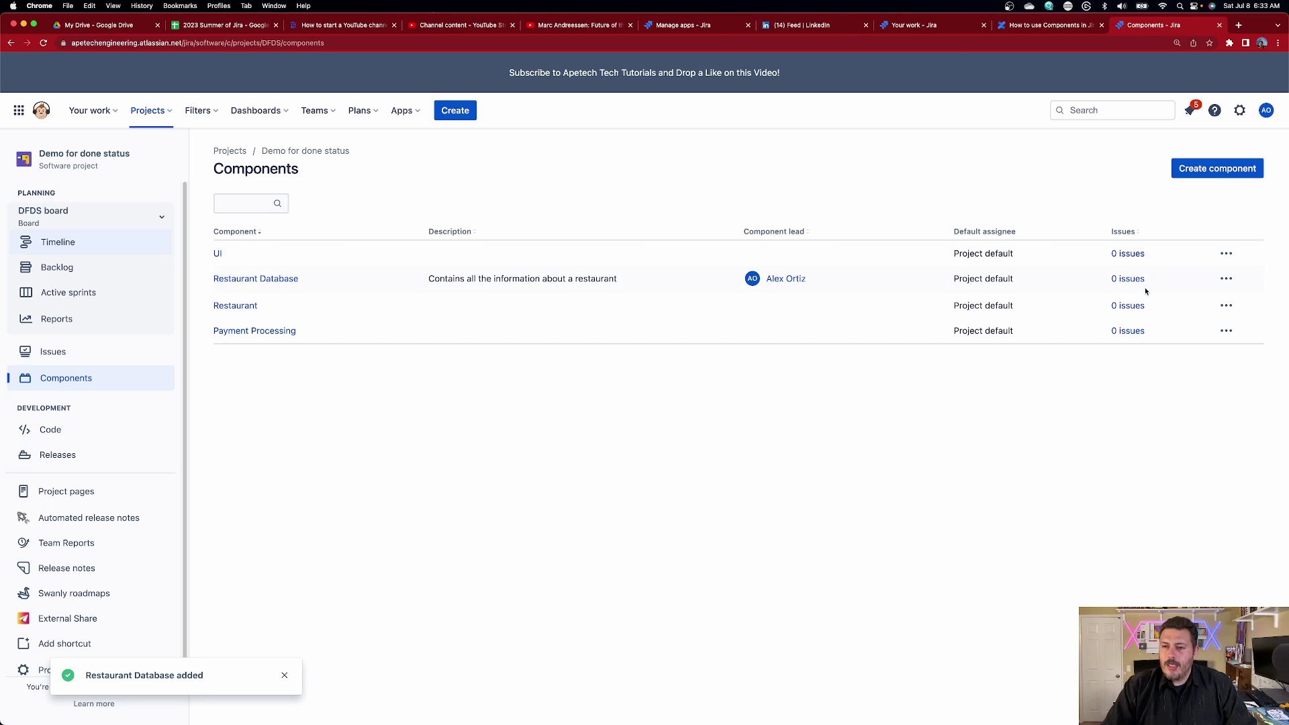
Review the Restaurant Database component's editable details, save them as they are, and check its available edit and delete actions.
click(1227, 279)
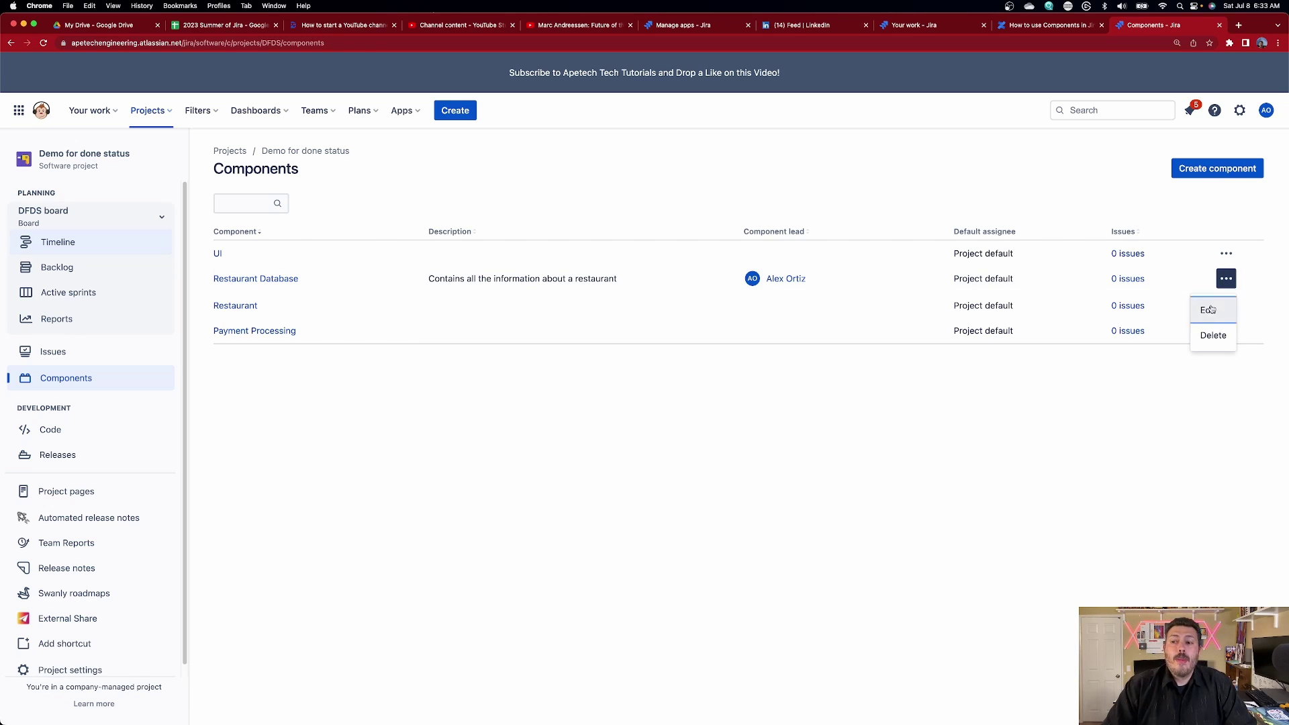
click(1212, 307)
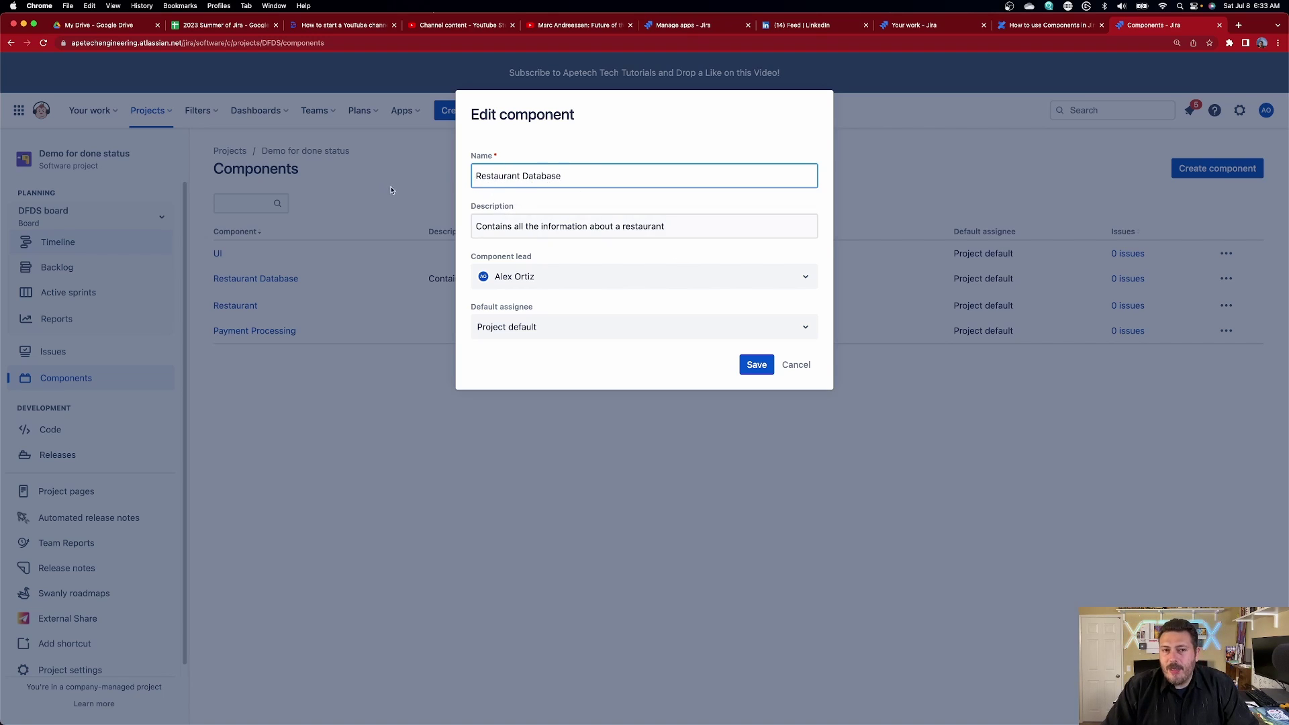
click(750, 366)
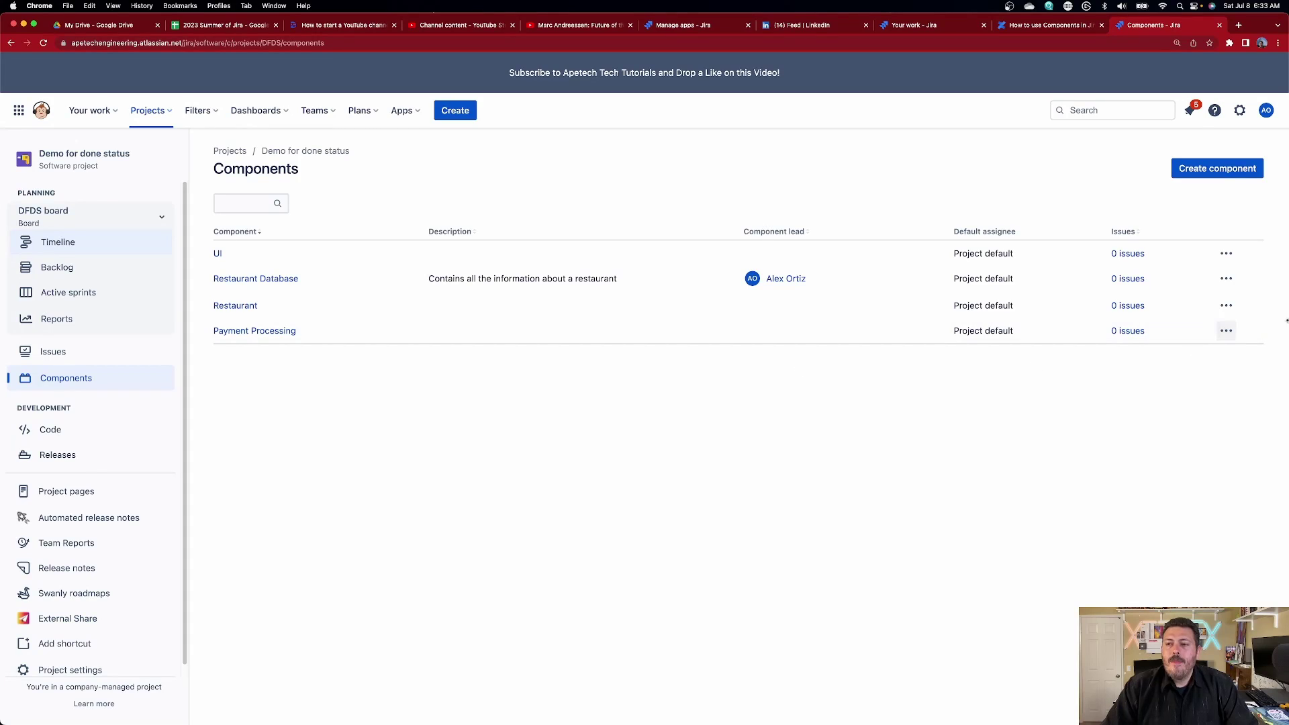
click(1227, 278)
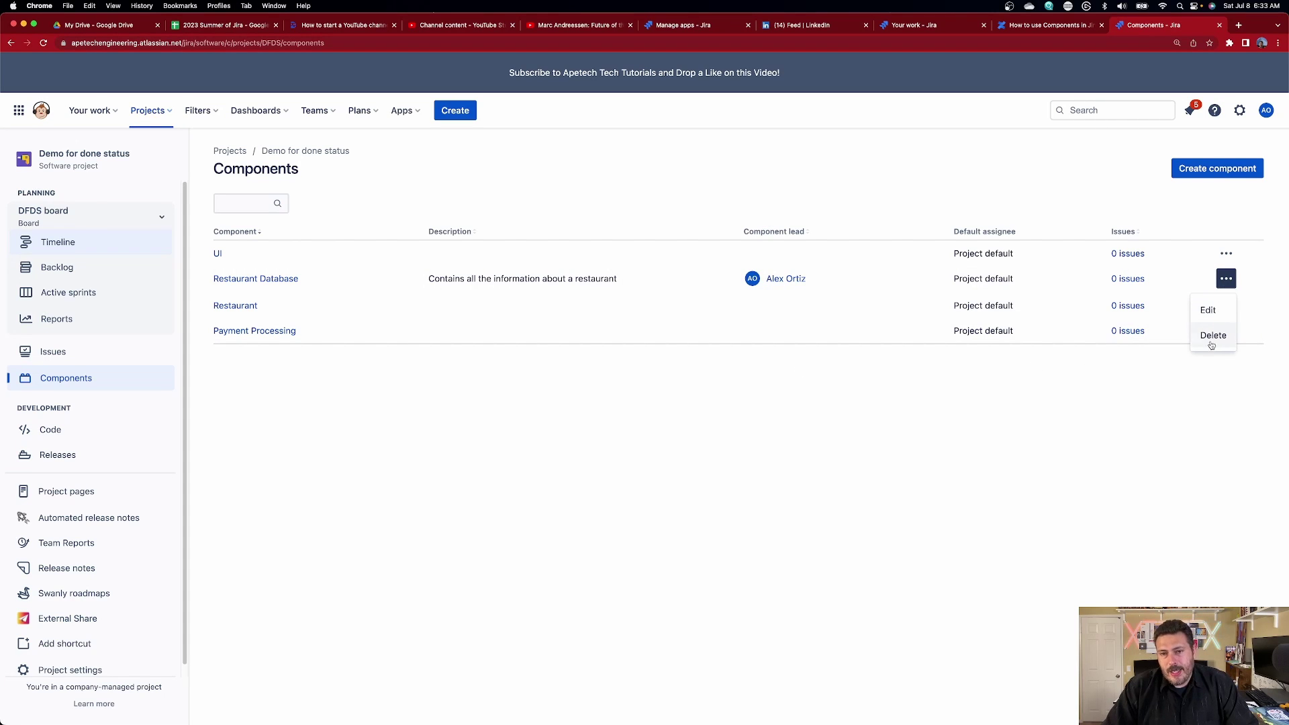
click(1161, 377)
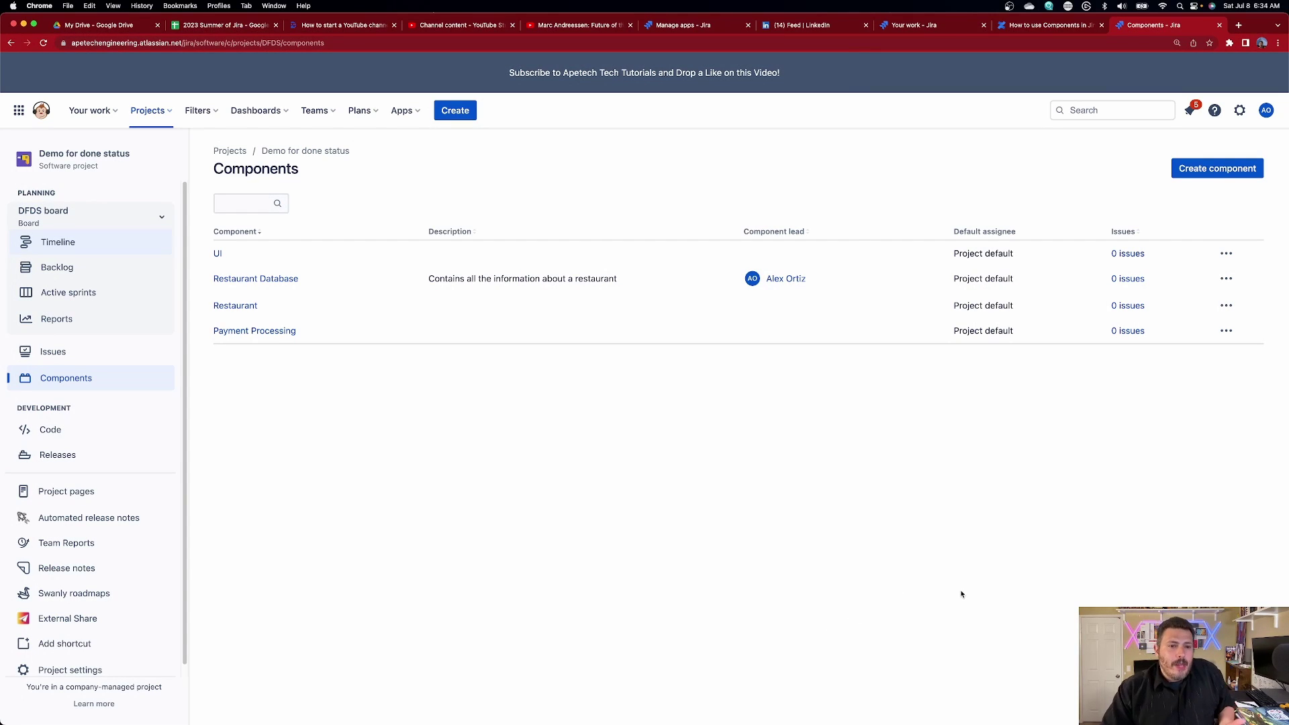
Open issue DFDS-2 from the project backlog and expand its additional fields to reach Components.
click(97, 253)
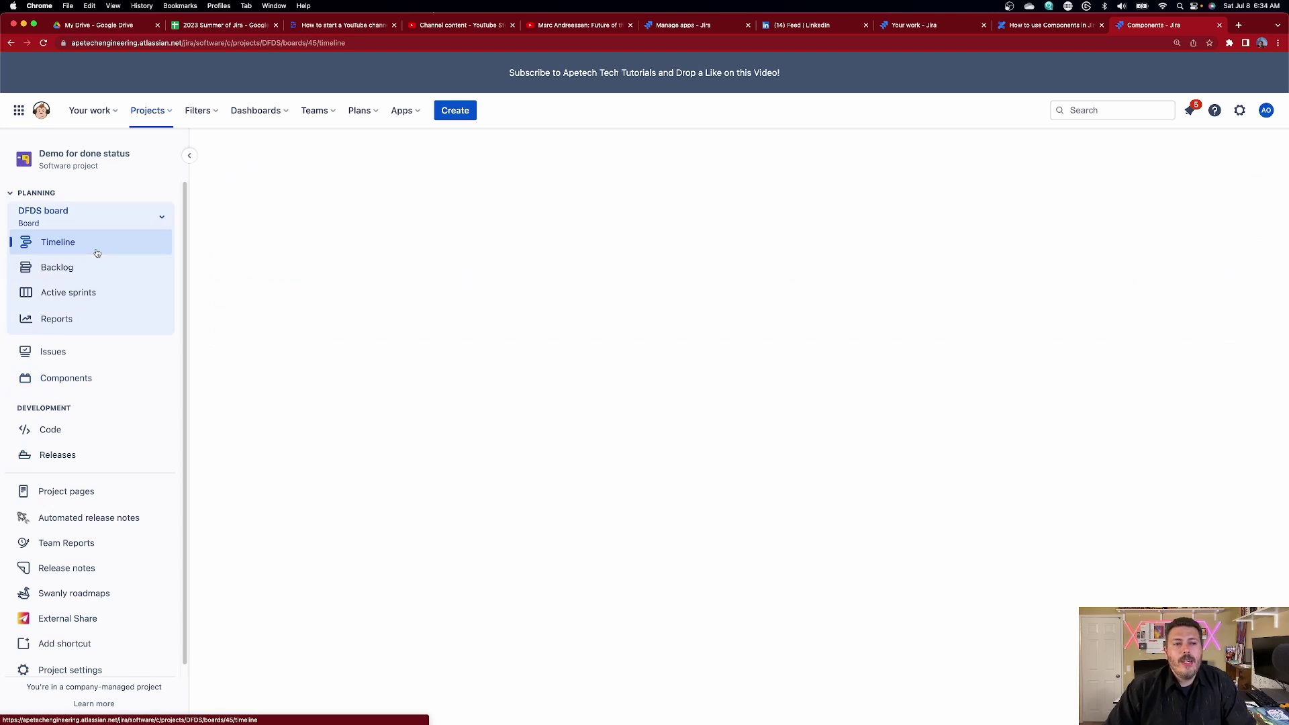
click(94, 269)
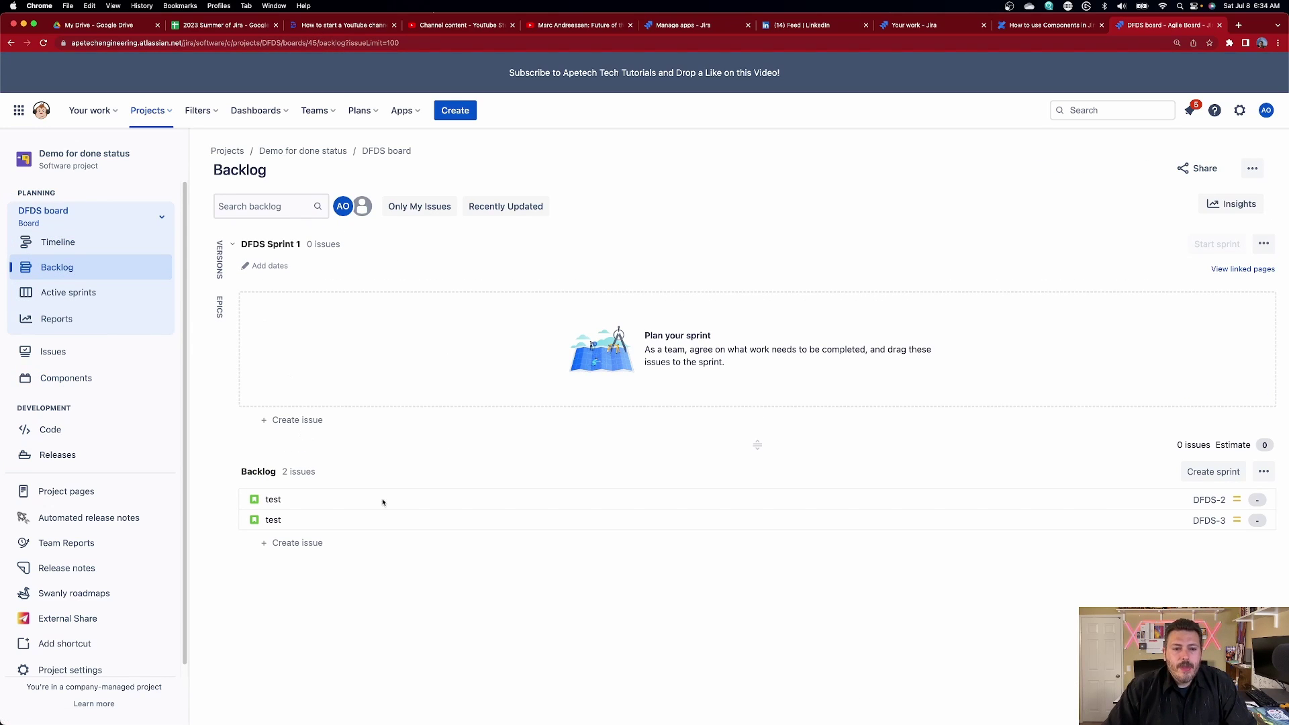
click(410, 505)
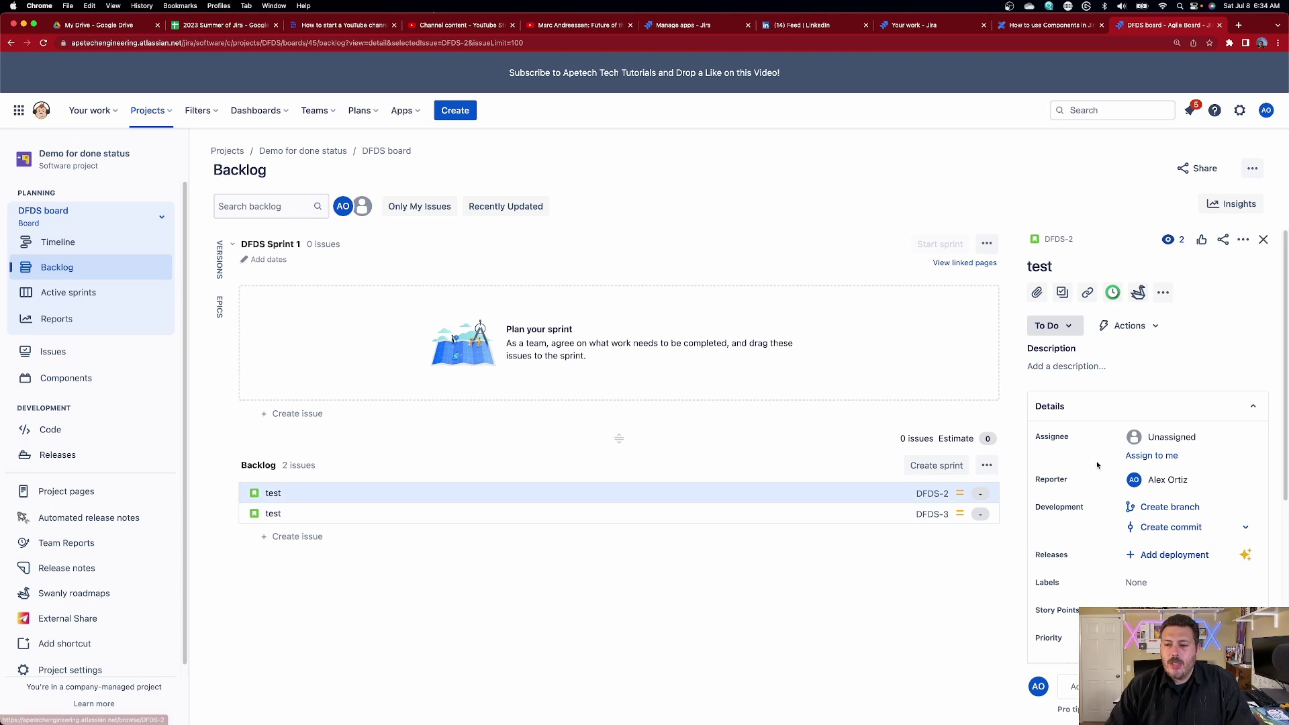
scroll(1123, 468, down, 3)
scroll(1124, 468, down, 4)
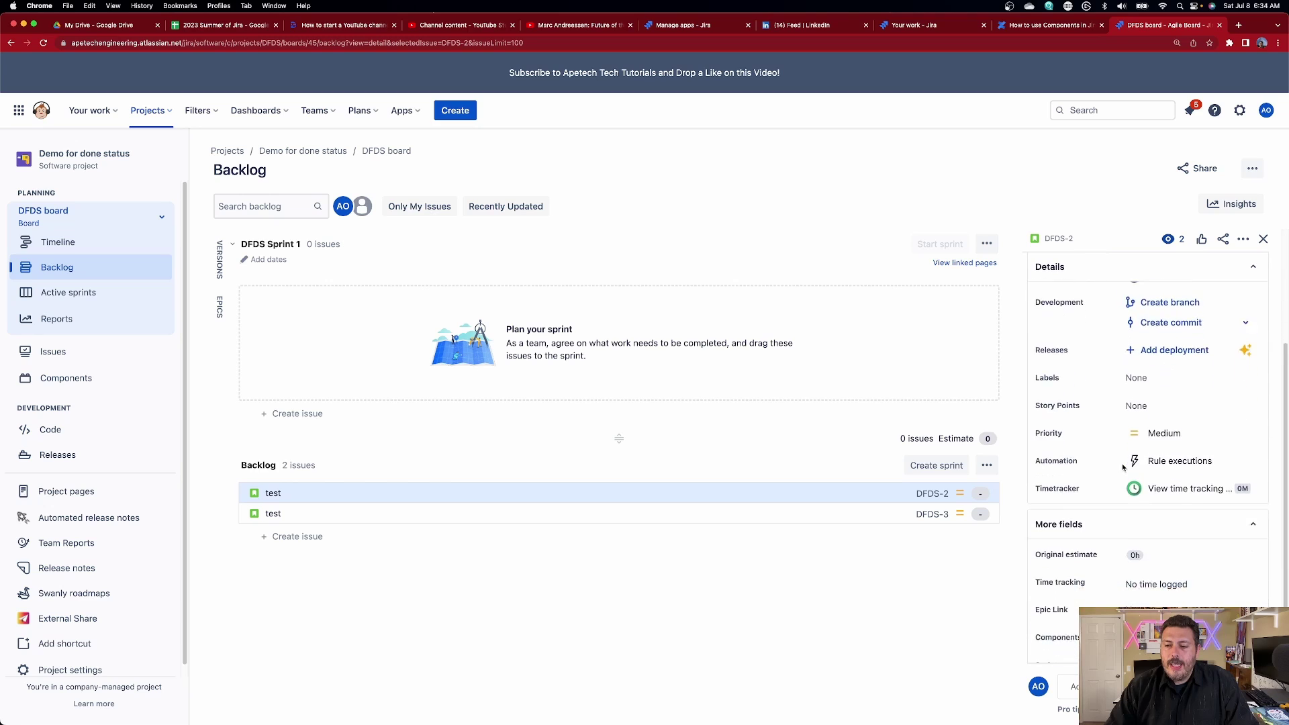
click(1265, 457)
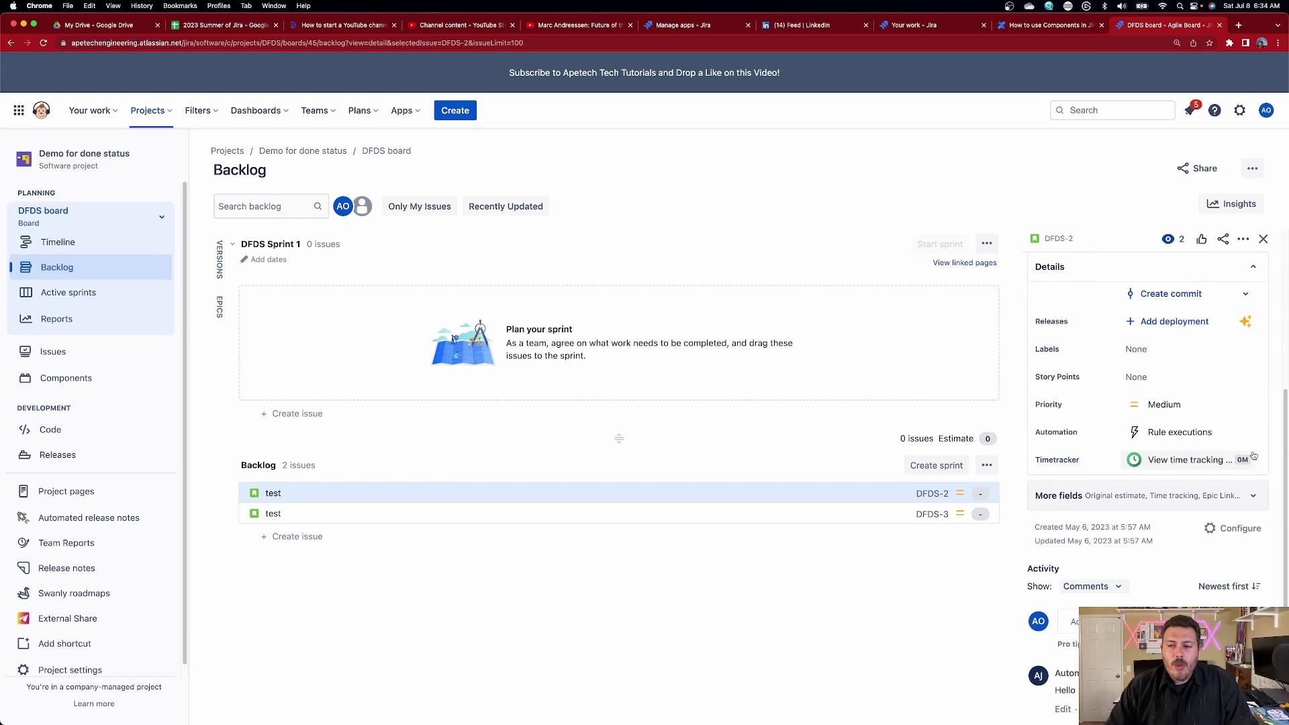
click(1255, 497)
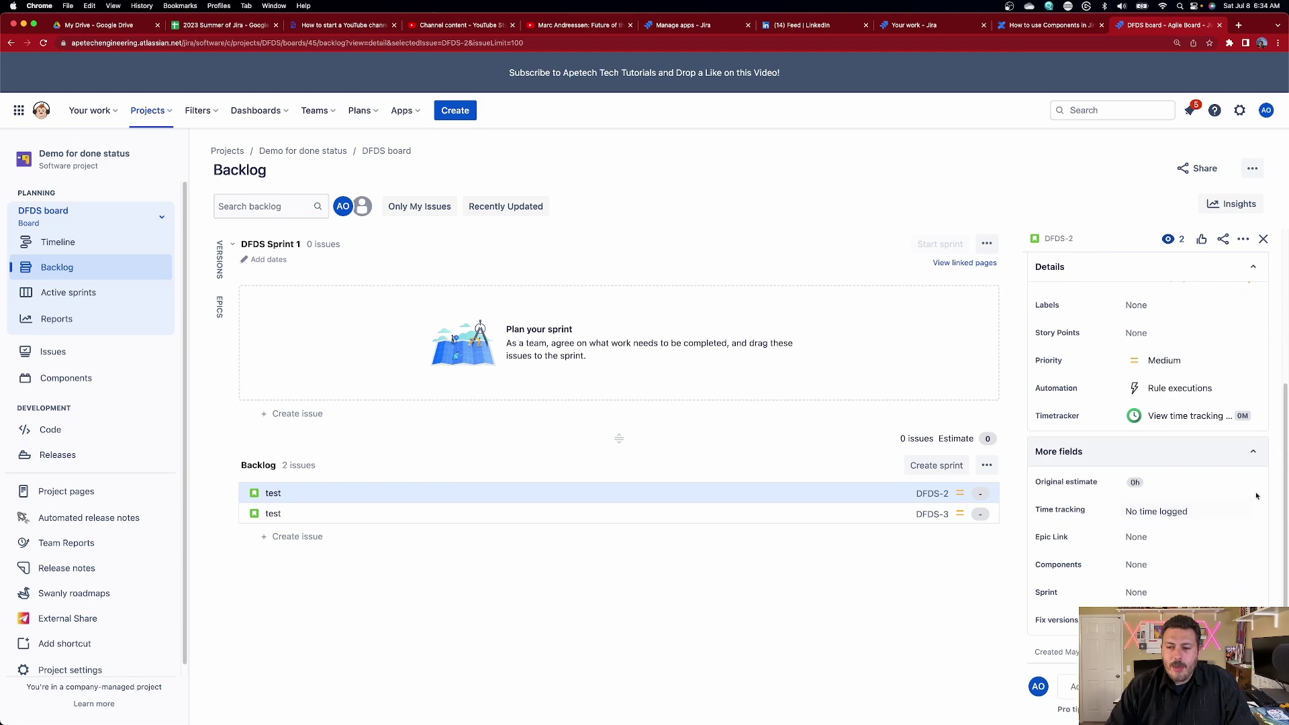
scroll(1084, 457, down, 1)
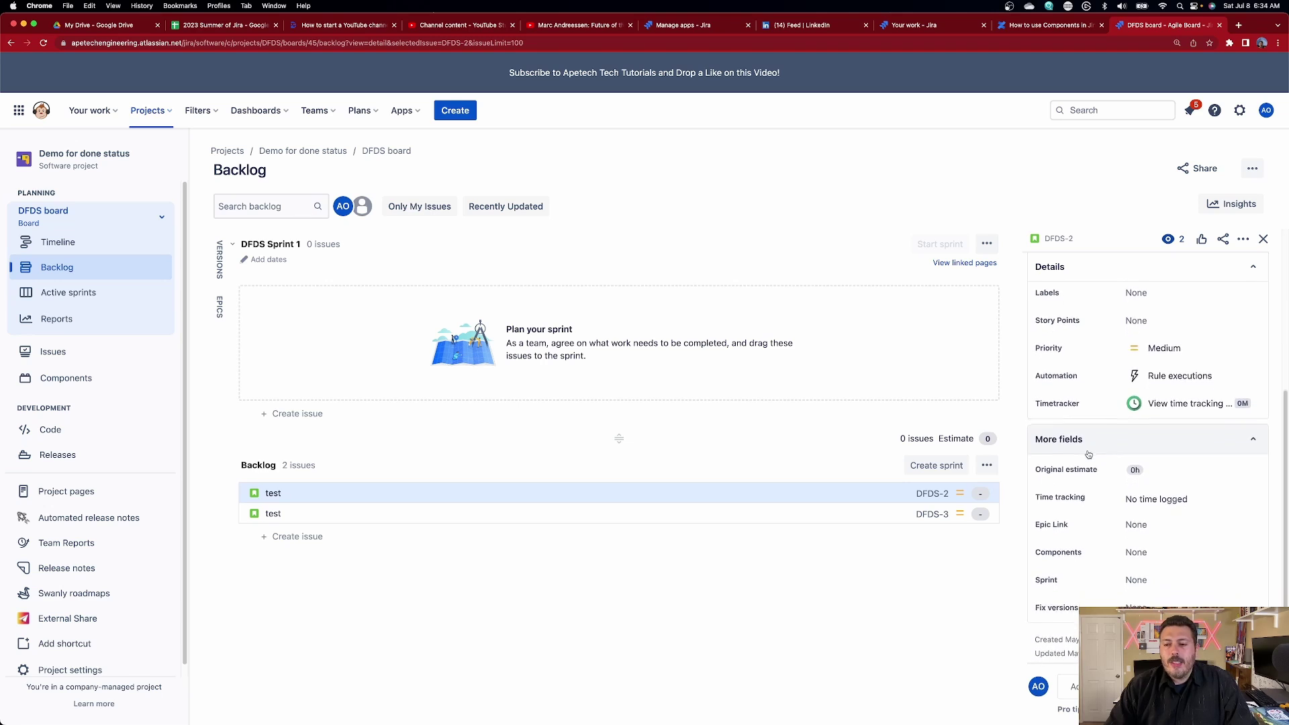
scroll(1077, 510, down, 3)
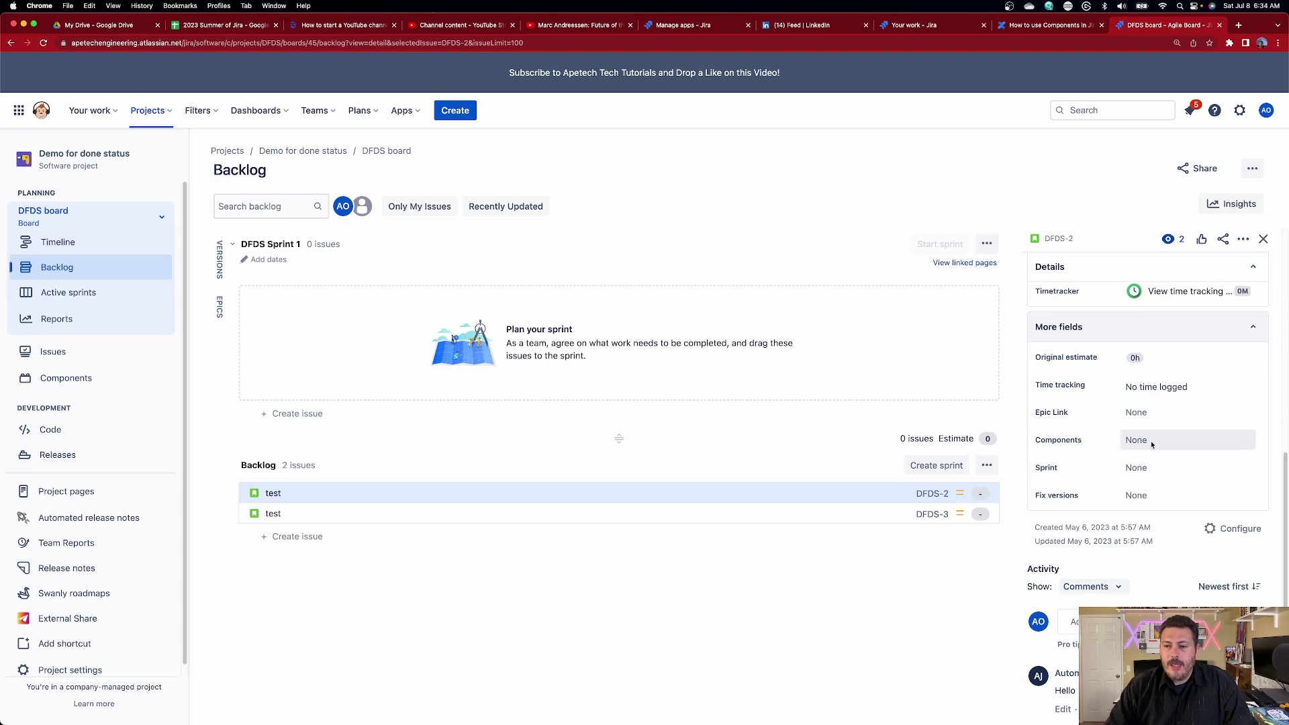
Assign the Restaurant Database and Restaurant components to issue DFDS-2.
click(1153, 446)
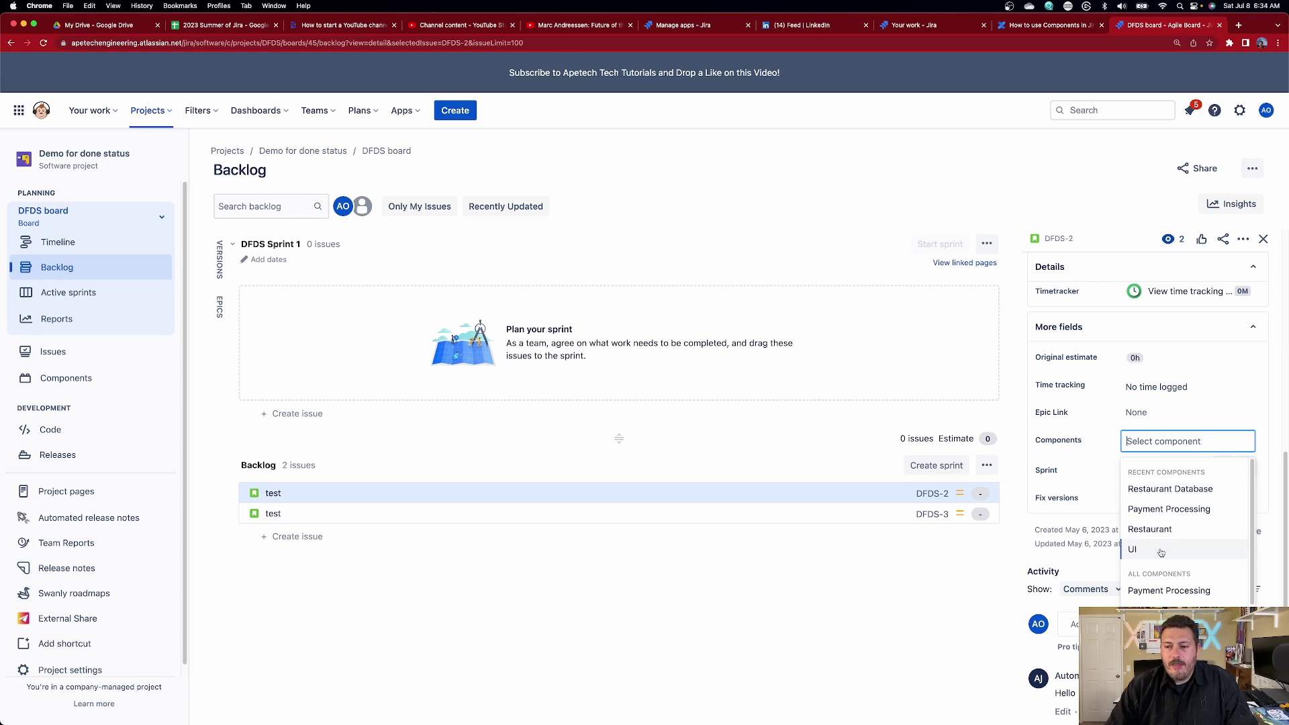
click(1198, 495)
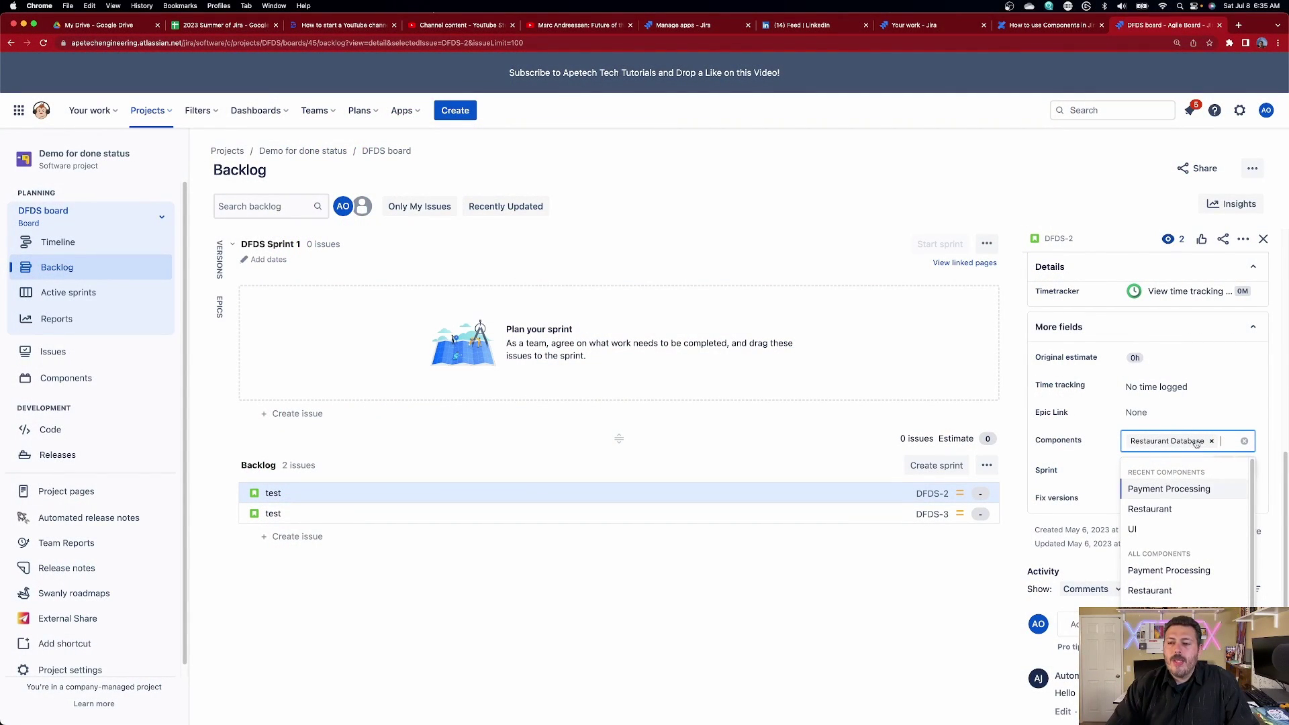
click(1151, 510)
click(756, 604)
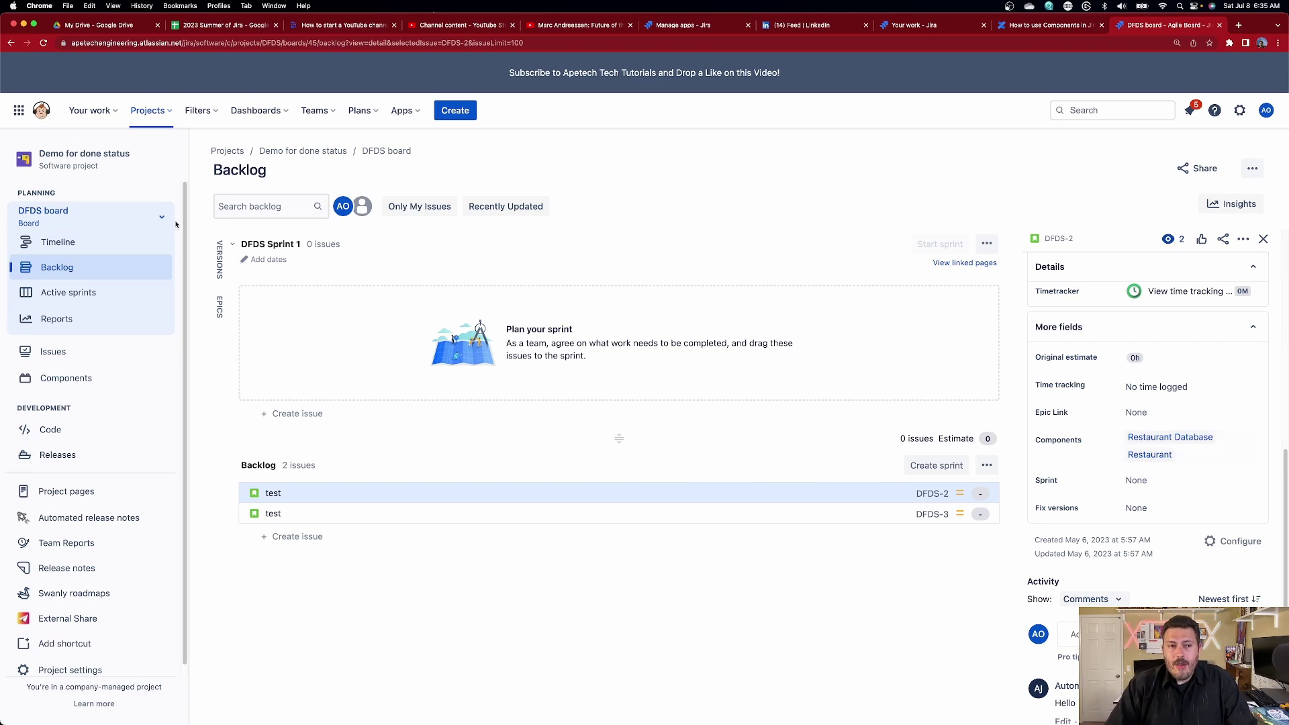
Open the Restaurant Database component's issues from the project's component list and examine the component clause of the search query.
click(76, 380)
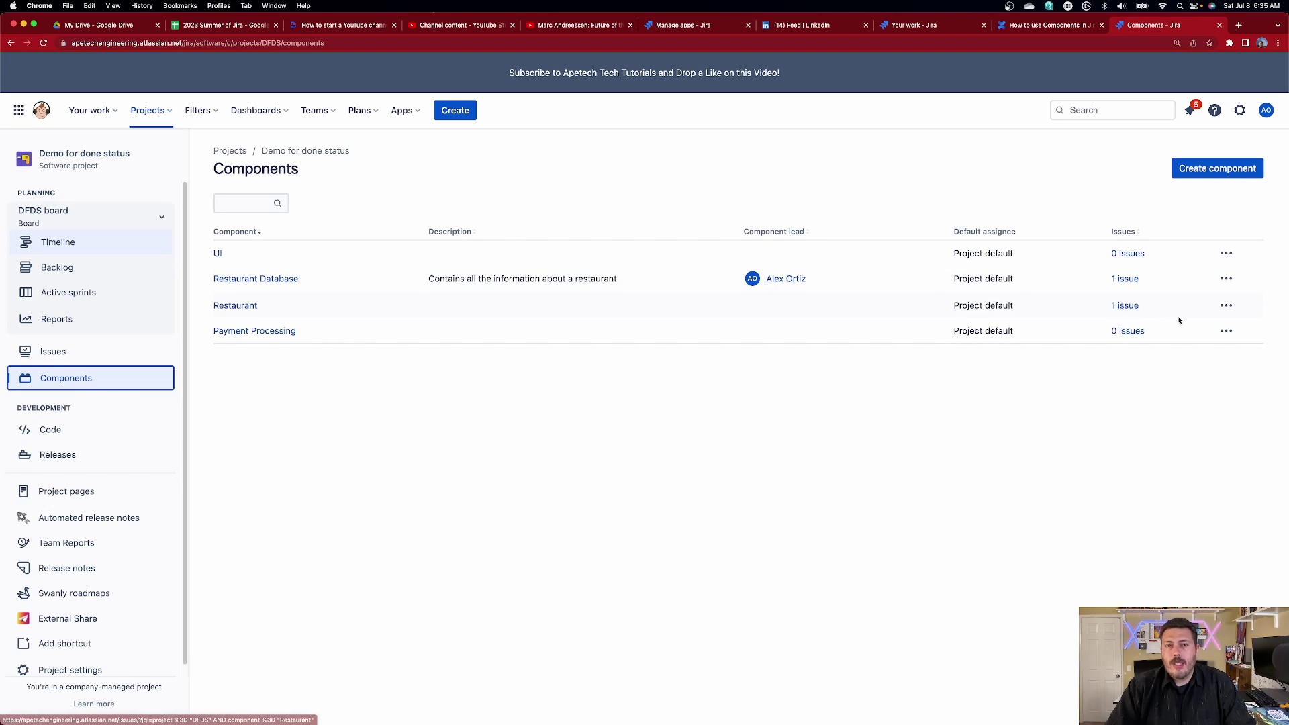
click(274, 283)
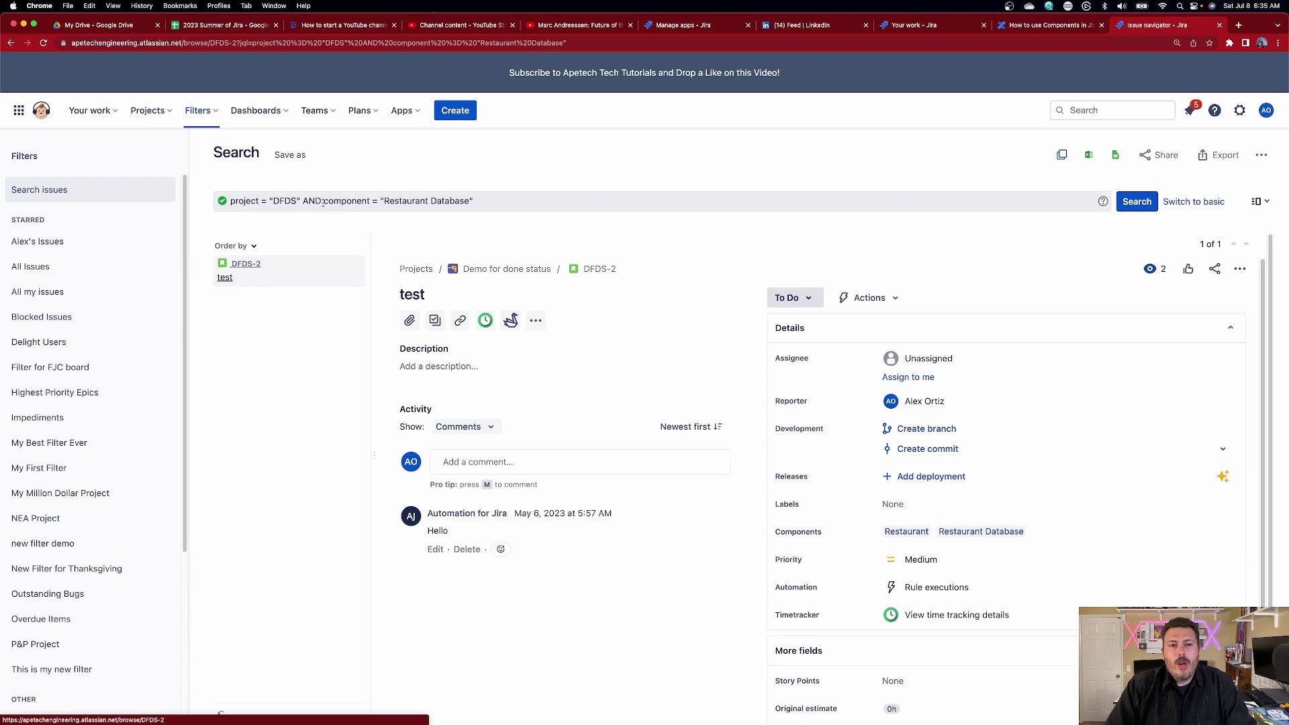
click(325, 200)
drag(325, 201, 483, 202)
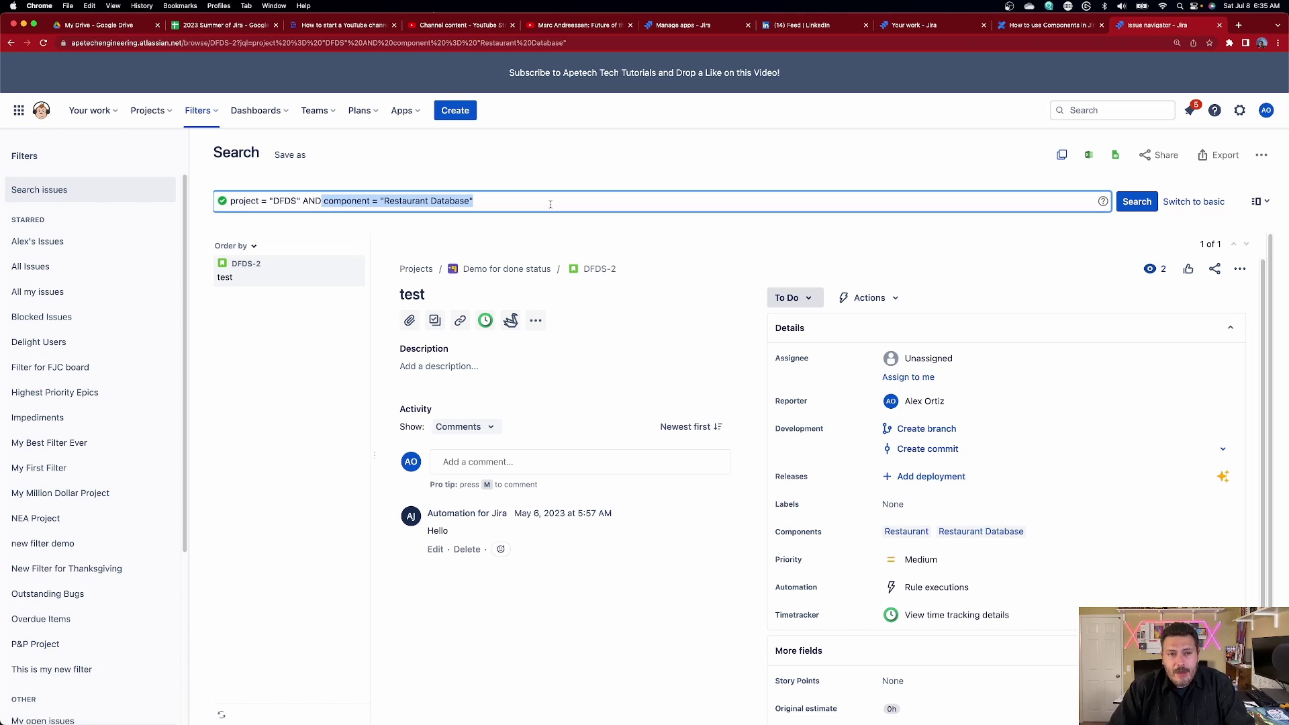